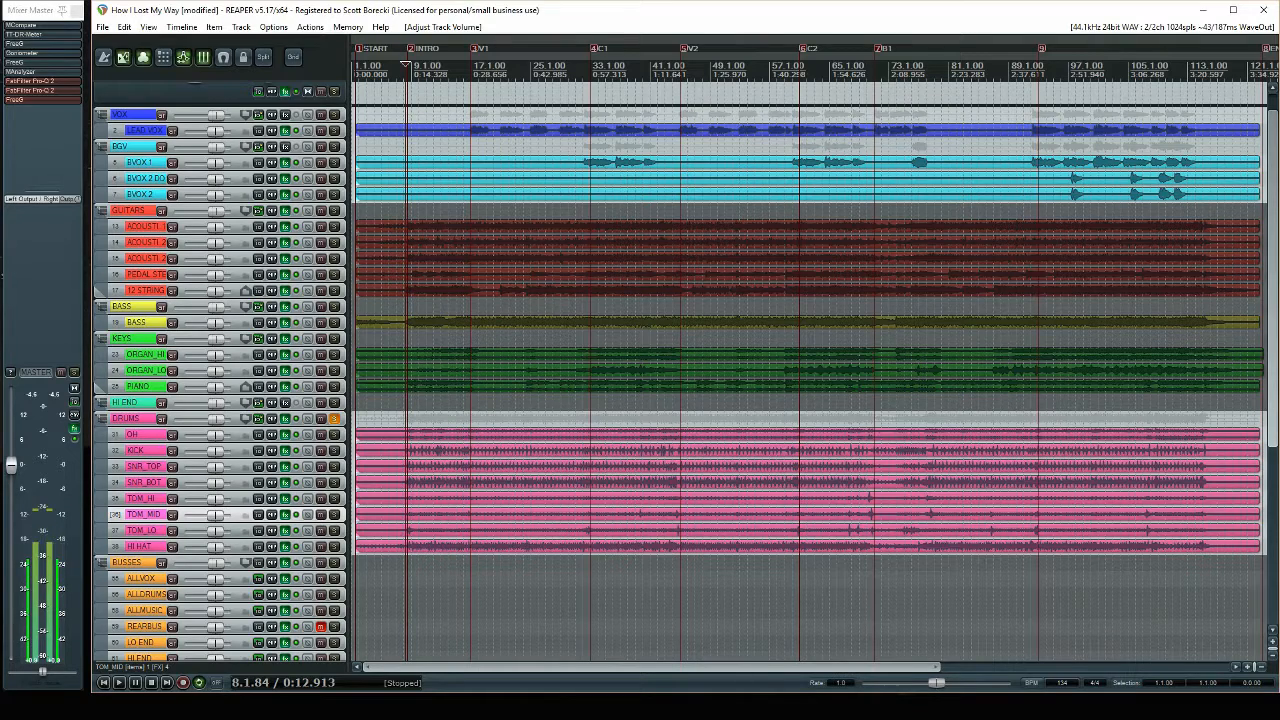
Explode the stereo OH.wav overhead item into separate mono items on their own OH [chan 1] and OH [chan 2] tracks
{"action": "key", "text": "grave"}
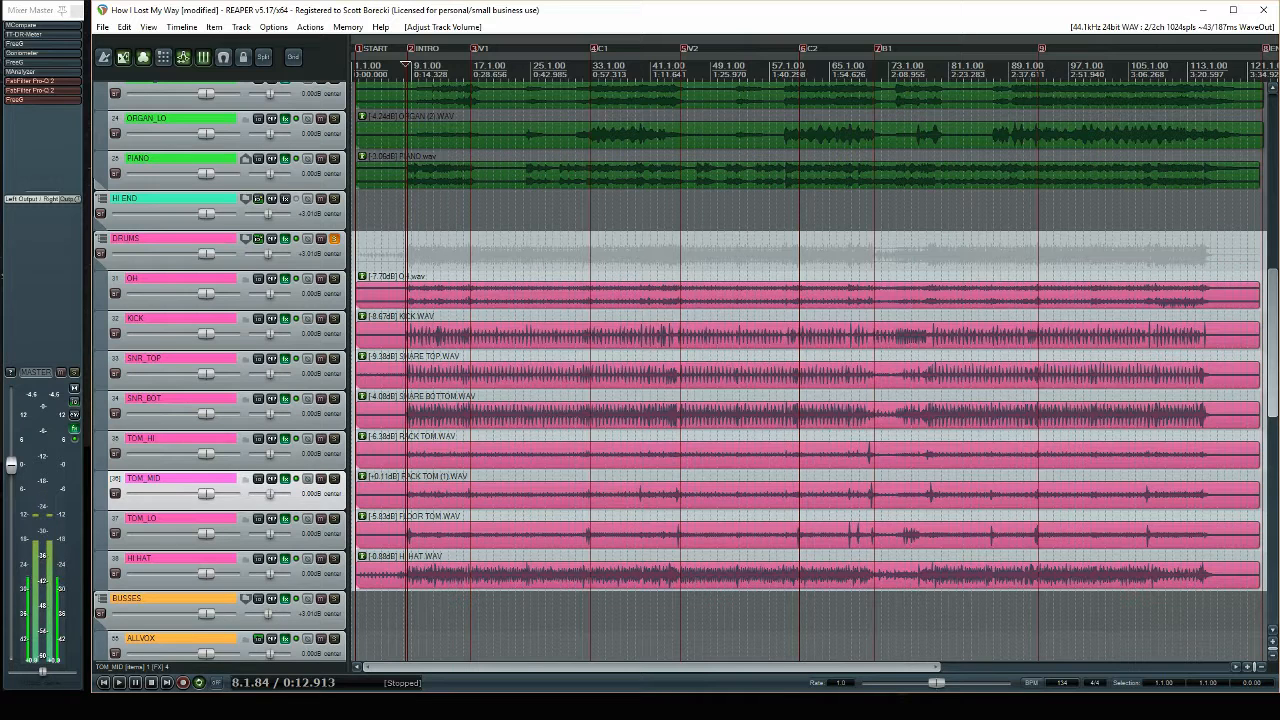
{"action": "left_click", "coordinate": [412, 295]}
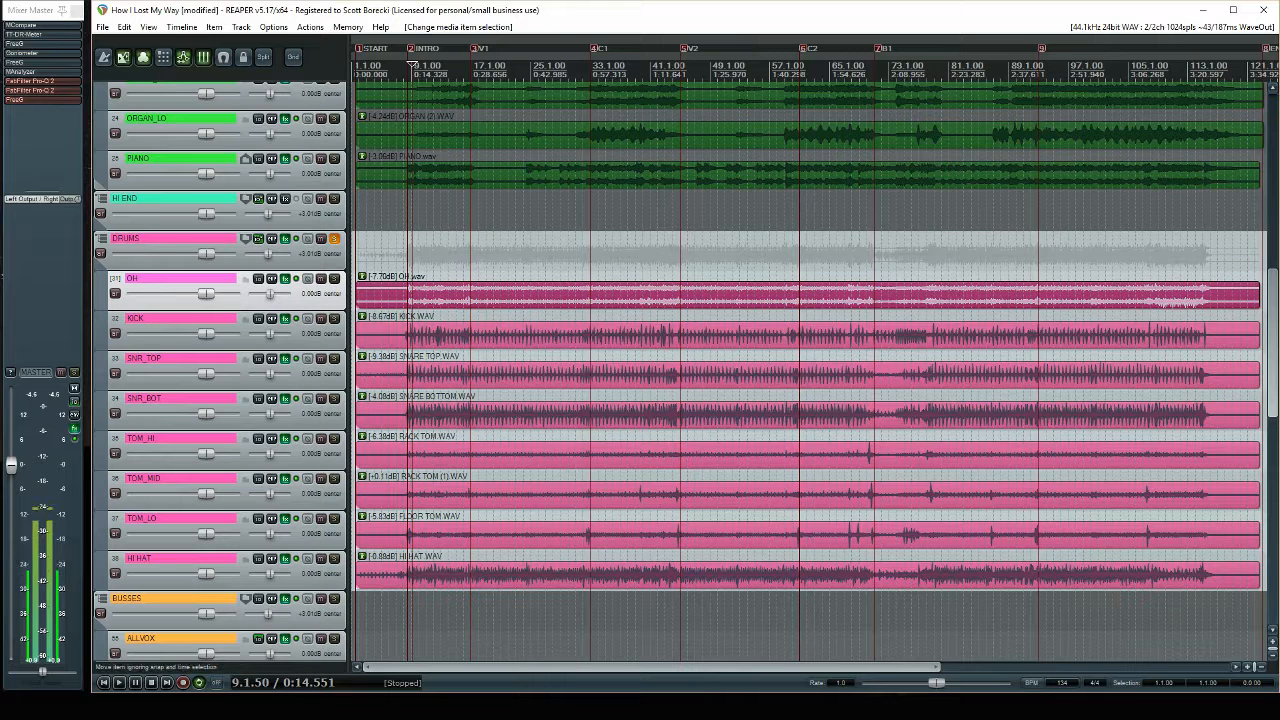
{"action": "key", "text": "question"}
{"action": "type", "text": "explode"}
{"action": "left_click", "coordinate": [478, 164]}
{"action": "left_click", "coordinate": [478, 175]}
{"action": "double_click", "coordinate": [478, 175]}
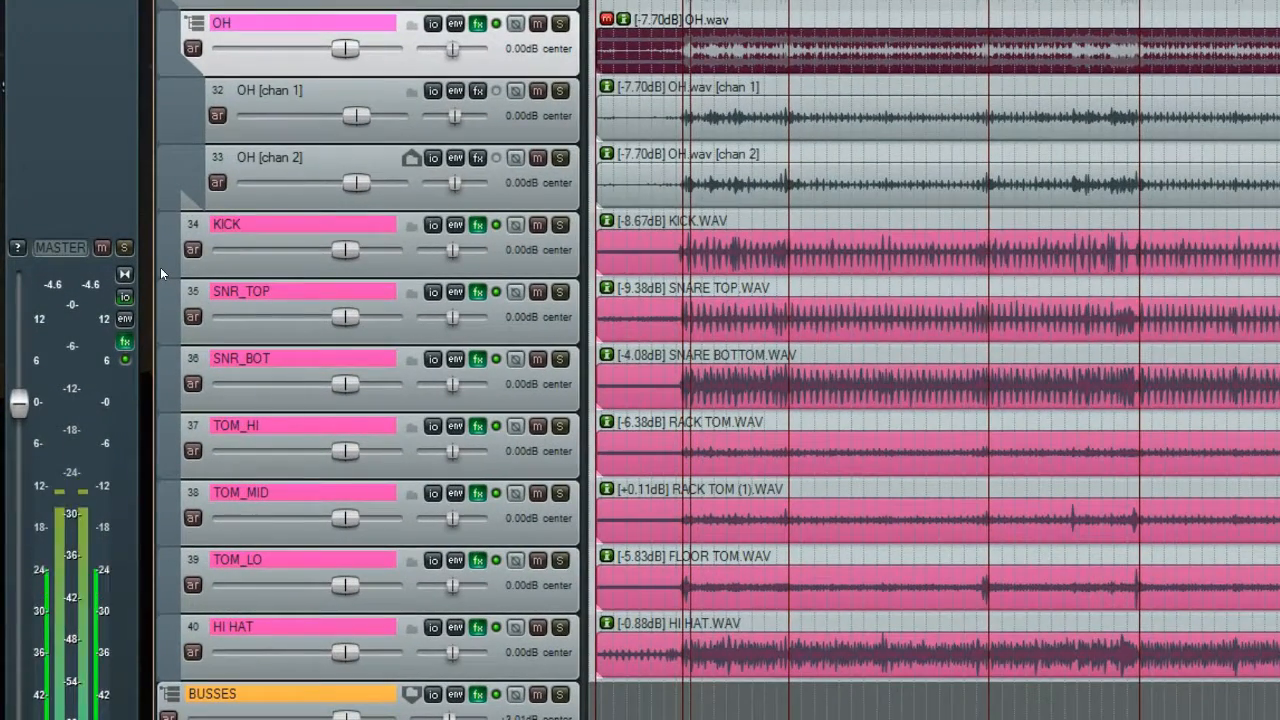
Lower the volume of all the tracks from KICK through HI HAT together to -inf dB
{"action": "scroll", "coordinate": [104, 373], "scroll_direction": "down", "scroll_amount": 1}
{"action": "left_click", "coordinate": [349, 202]}
{"action": "left_click", "coordinate": [349, 598], "text": "shift"}
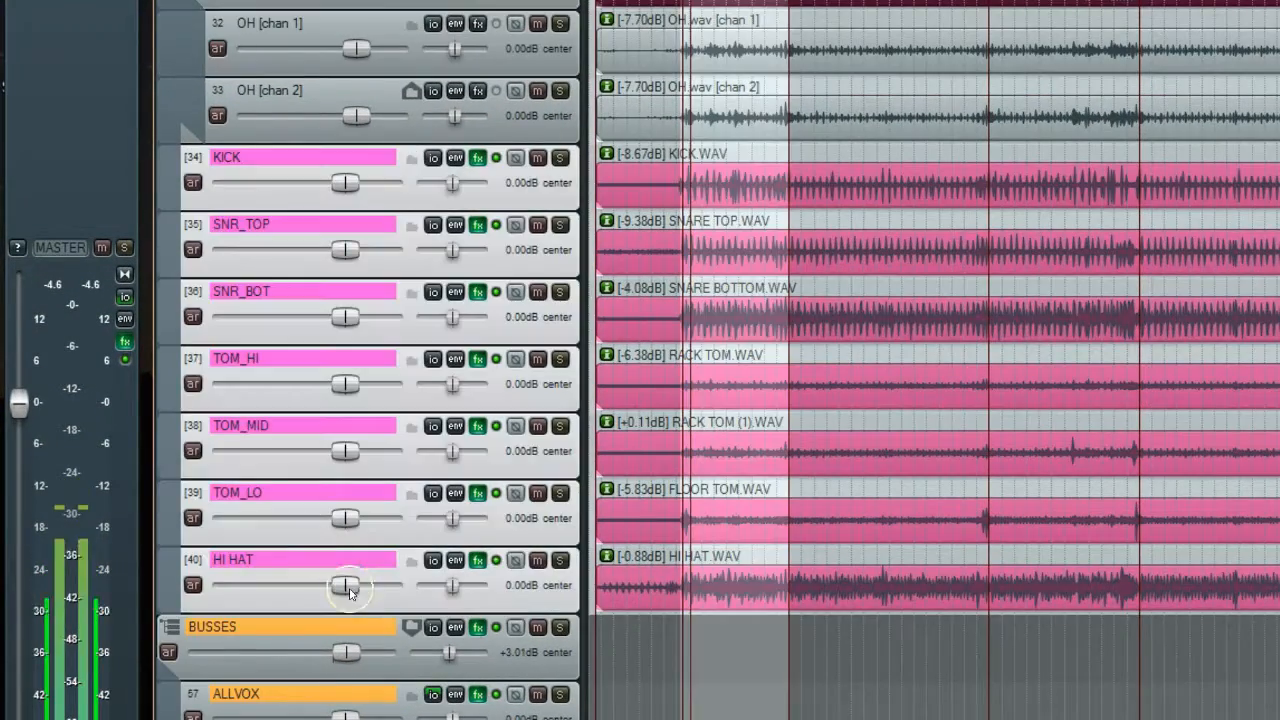
{"action": "left_click_drag", "start_coordinate": [348, 586], "coordinate": [222, 586]}
Raise the volume of KICK to -11.7 dB, SNR_TOP to about -8.8 dB, SNR_BOT to -15.3 dB and HI HAT to about -18 dB
{"action": "left_click", "coordinate": [357, 158]}
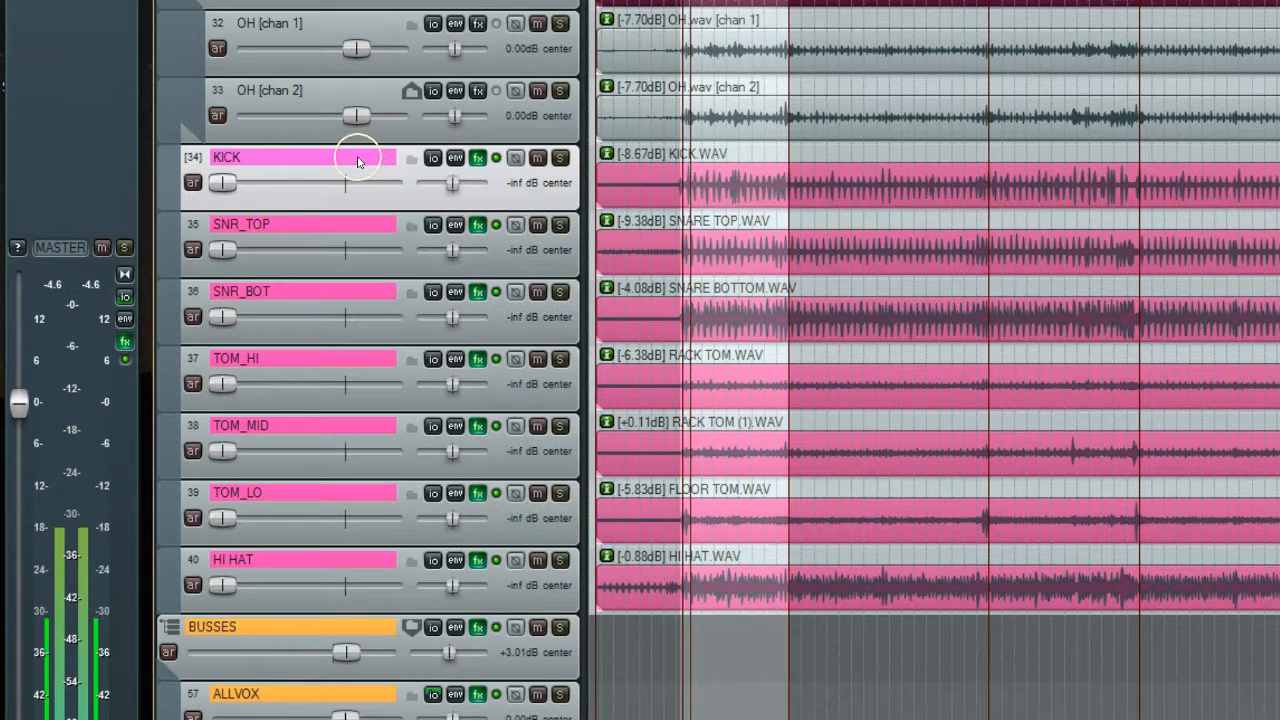
{"action": "left_click_drag", "start_coordinate": [225, 184], "coordinate": [311, 195]}
{"action": "left_click_drag", "start_coordinate": [226, 250], "coordinate": [317, 249]}
{"action": "left_click_drag", "start_coordinate": [225, 317], "coordinate": [296, 313]}
{"action": "left_click_drag", "start_coordinate": [228, 584], "coordinate": [290, 575]}
{"action": "left_click", "coordinate": [1216, 490]}
Raise the volume of TOM_HI to about -15 dB, TOM_MID to -13.7 dB and TOM_LO to -12.8 dB
{"action": "scroll", "coordinate": [1216, 490], "scroll_direction": "up", "scroll_amount": 12}
{"action": "left_click_drag", "start_coordinate": [786, 437], "coordinate": [852, 437]}
{"action": "left_click_drag", "start_coordinate": [223, 384], "coordinate": [297, 381]}
{"action": "left_click_drag", "start_coordinate": [858, 477], "coordinate": [886, 477]}
{"action": "left_click_drag", "start_coordinate": [223, 451], "coordinate": [300, 451]}
{"action": "left_click_drag", "start_coordinate": [879, 518], "coordinate": [955, 518]}
{"action": "left_click_drag", "start_coordinate": [132, 534], "coordinate": [180, 534]}
{"action": "key", "text": "space"}
Examine the snare hit near 17.4 at waveform level on the two overhead channel tracks
{"action": "scroll", "coordinate": [493, 454], "scroll_direction": "down", "scroll_amount": 6}
{"action": "left_click", "coordinate": [820, 294]}
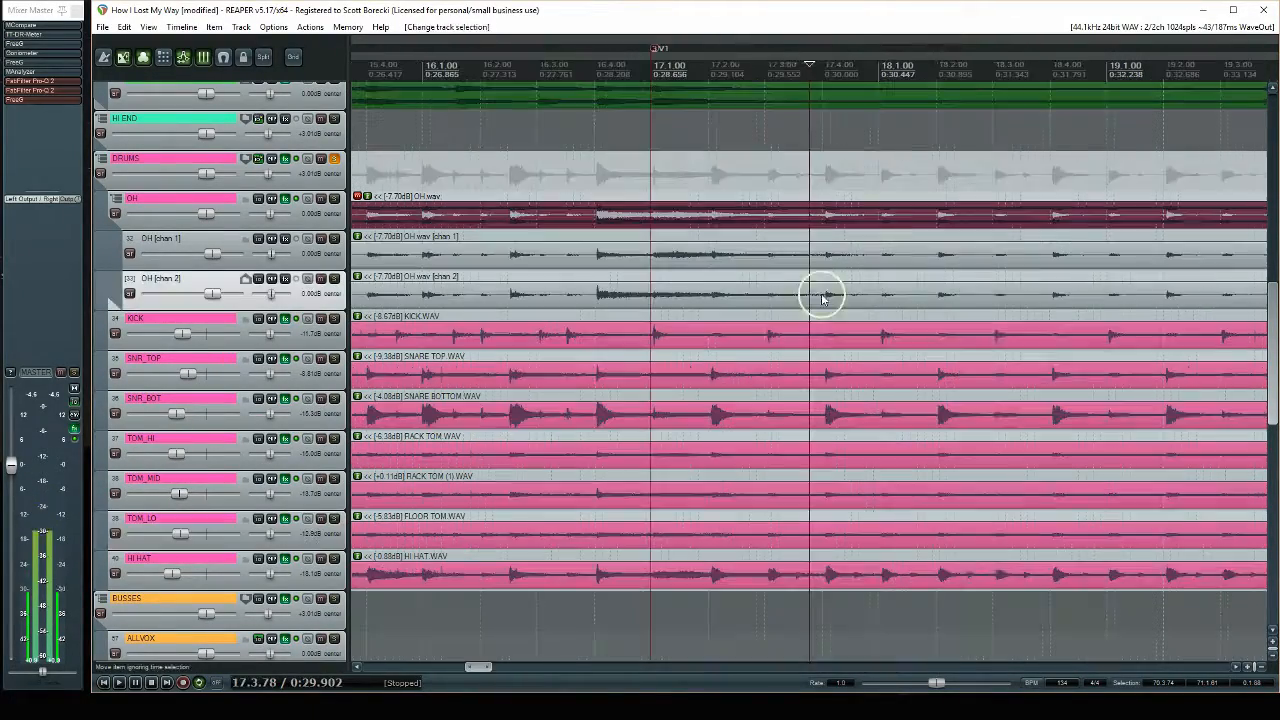
{"action": "left_click", "coordinate": [228, 303]}
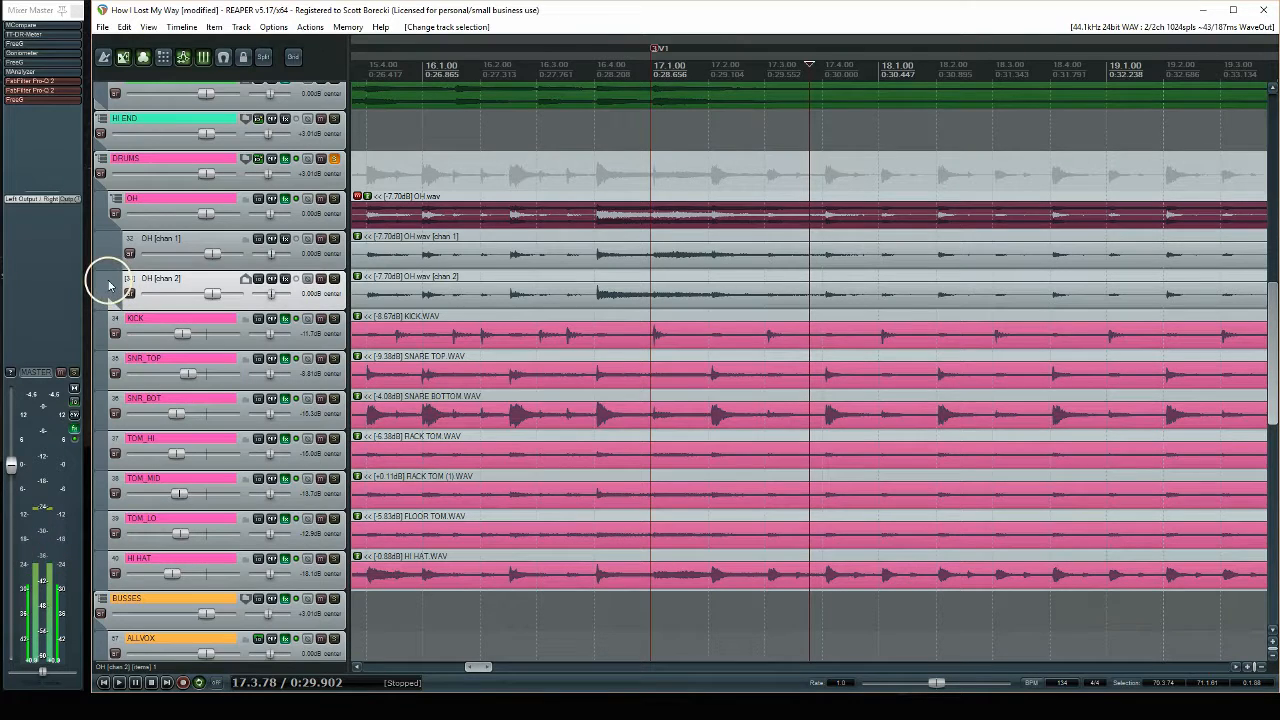
{"action": "left_click", "coordinate": [827, 283]}
{"action": "scroll", "coordinate": [827, 283], "scroll_direction": "up", "scroll_amount": 10}
{"action": "scroll", "coordinate": [100, 306], "scroll_direction": "up", "scroll_amount": 6}
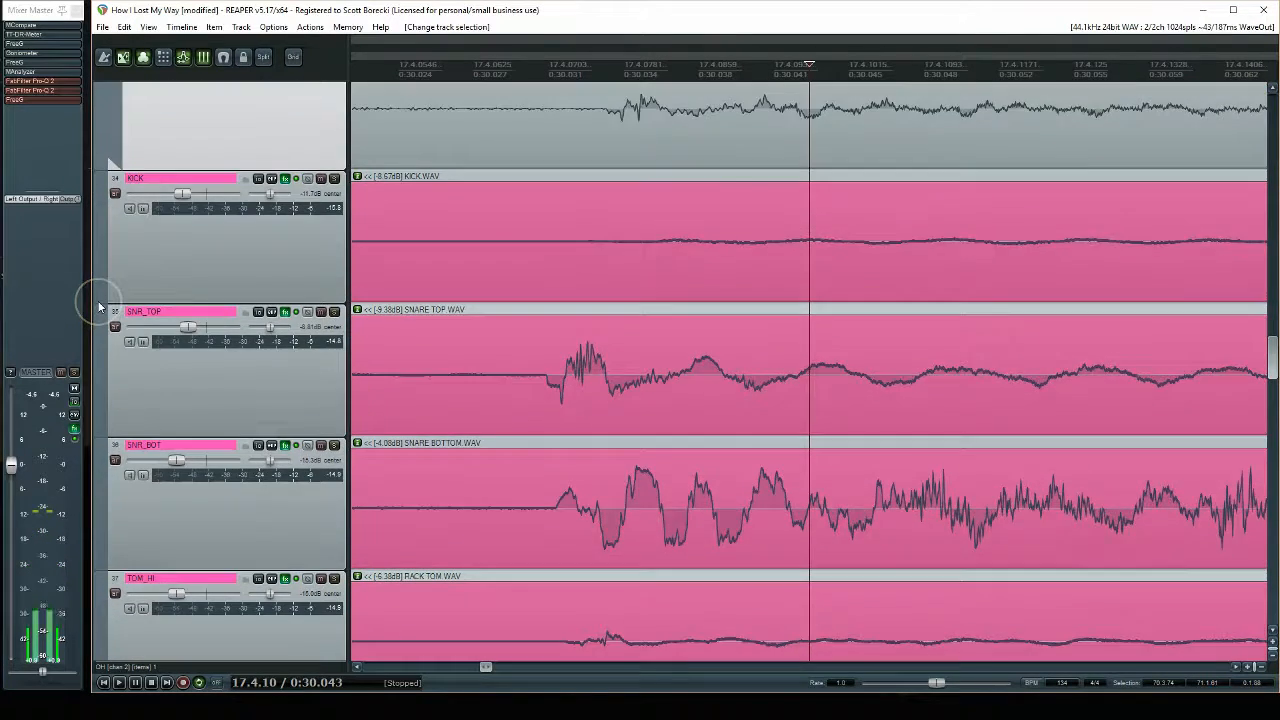
{"action": "scroll", "coordinate": [98, 304], "scroll_direction": "up", "scroll_amount": 4}
{"action": "scroll", "coordinate": [98, 304], "scroll_direction": "up", "scroll_amount": 1}
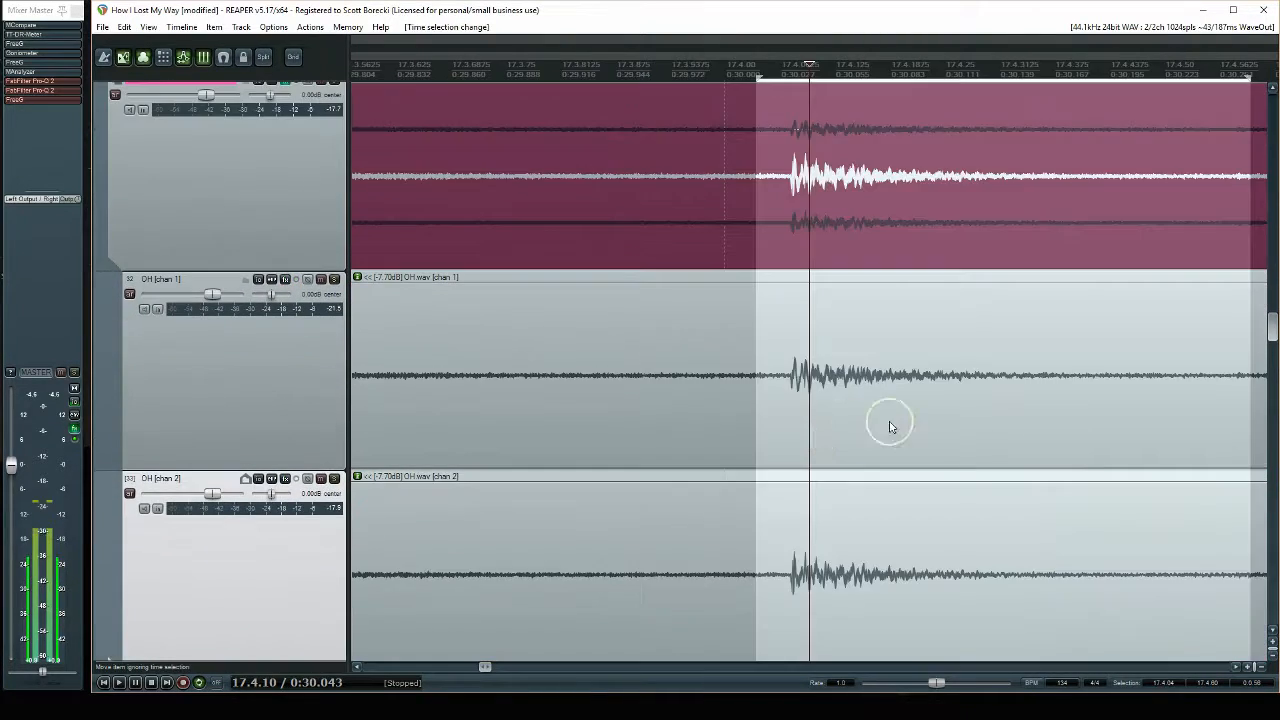
Audition the snare hit near 17.4 and shift the OH [chan 2] item slightly earlier to match the onset on OH [chan 1]
{"action": "left_click", "coordinate": [774, 411]}
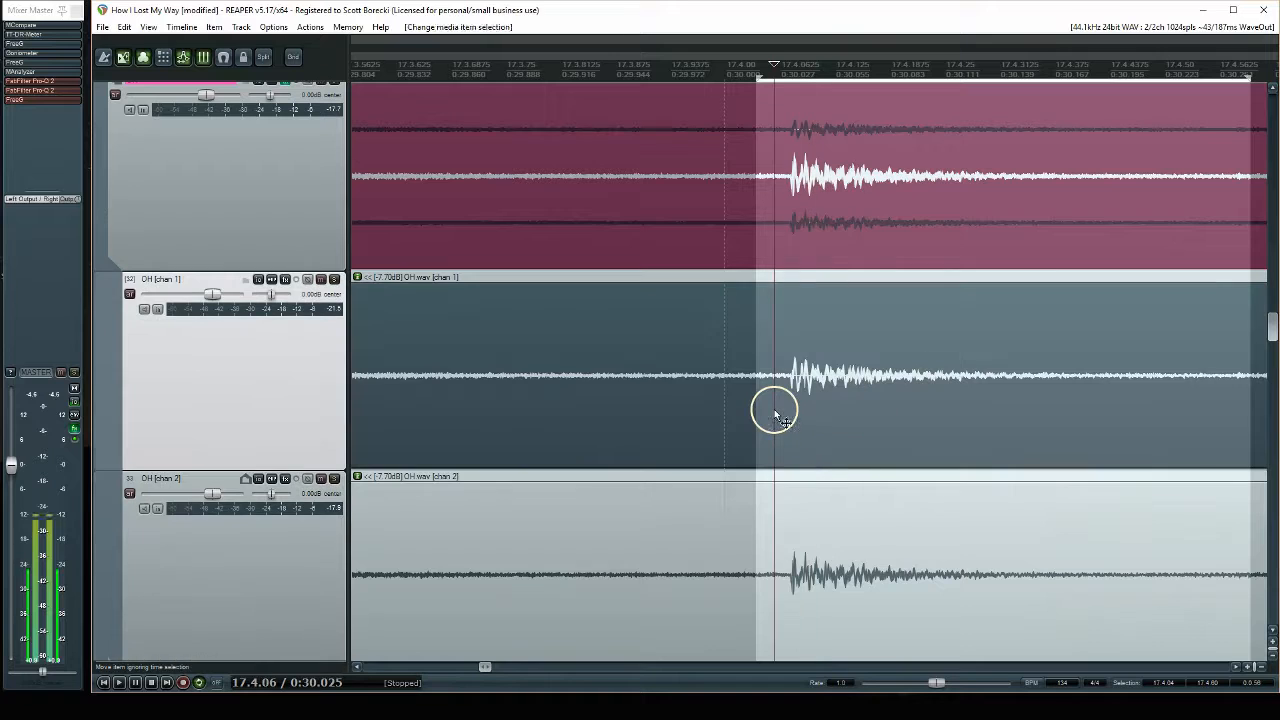
{"action": "key", "text": "space"}
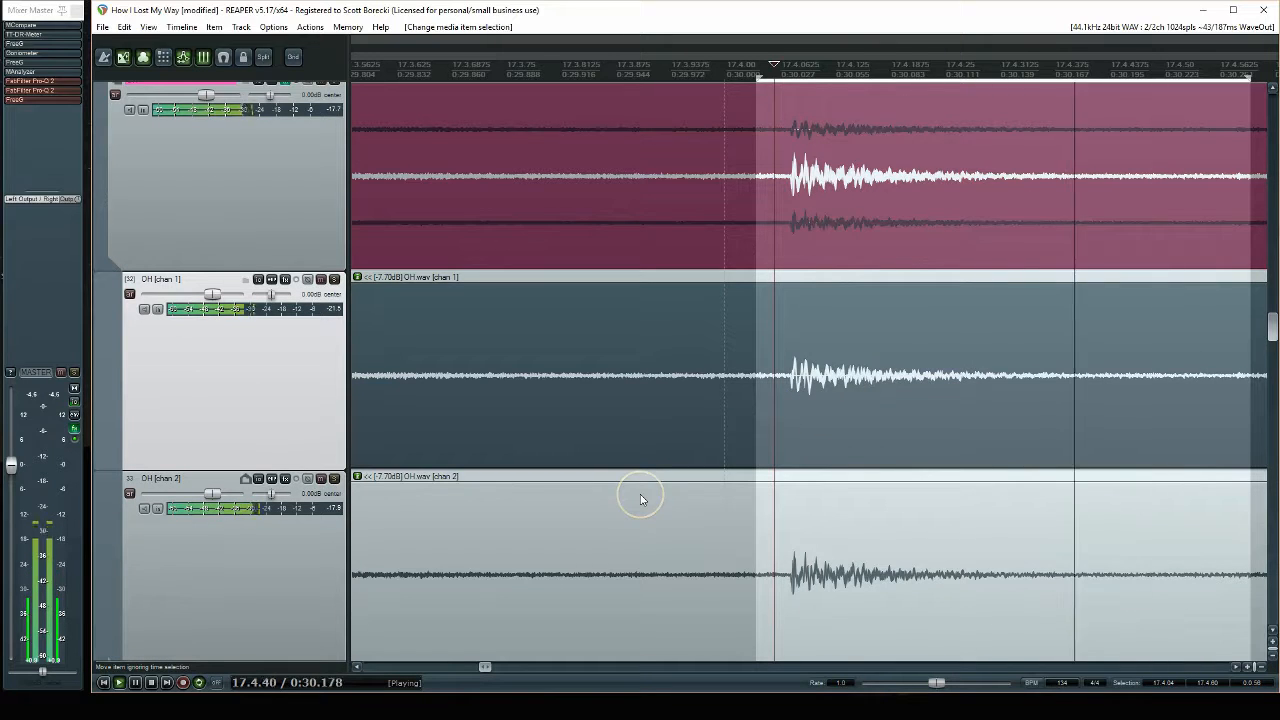
{"action": "key", "text": "space"}
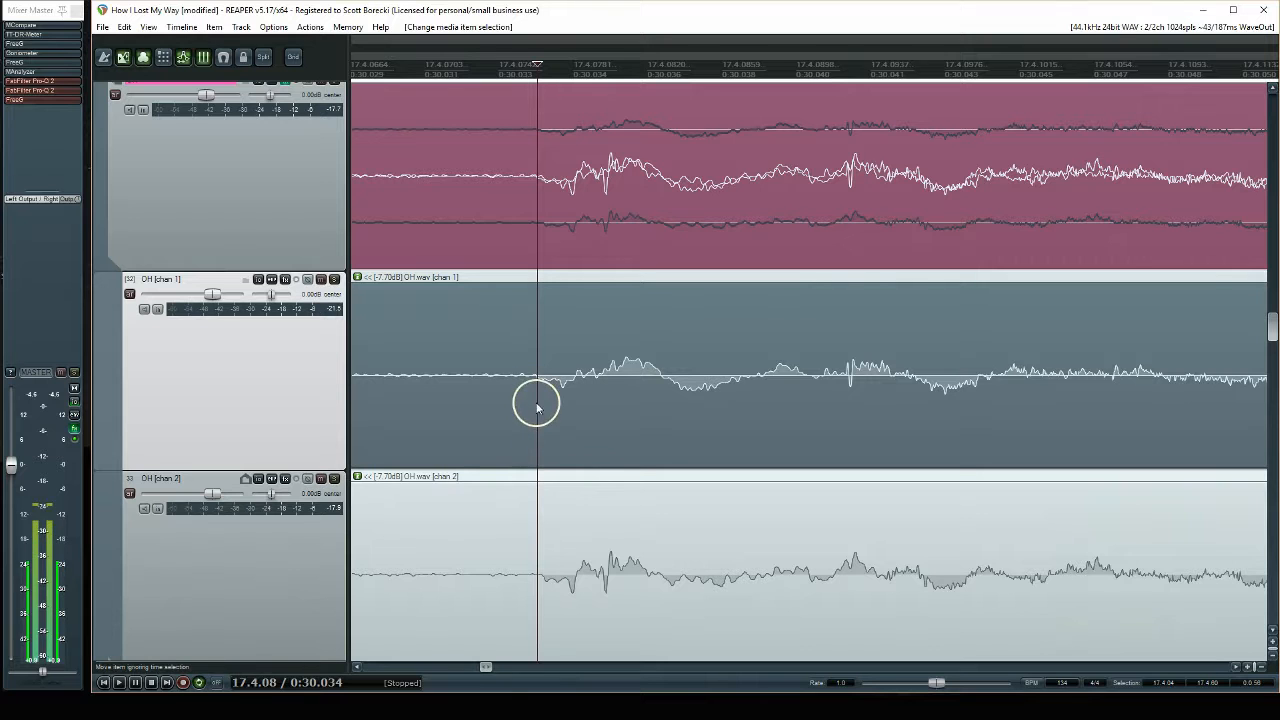
{"action": "left_click_drag", "start_coordinate": [606, 552], "coordinate": [598, 552]}
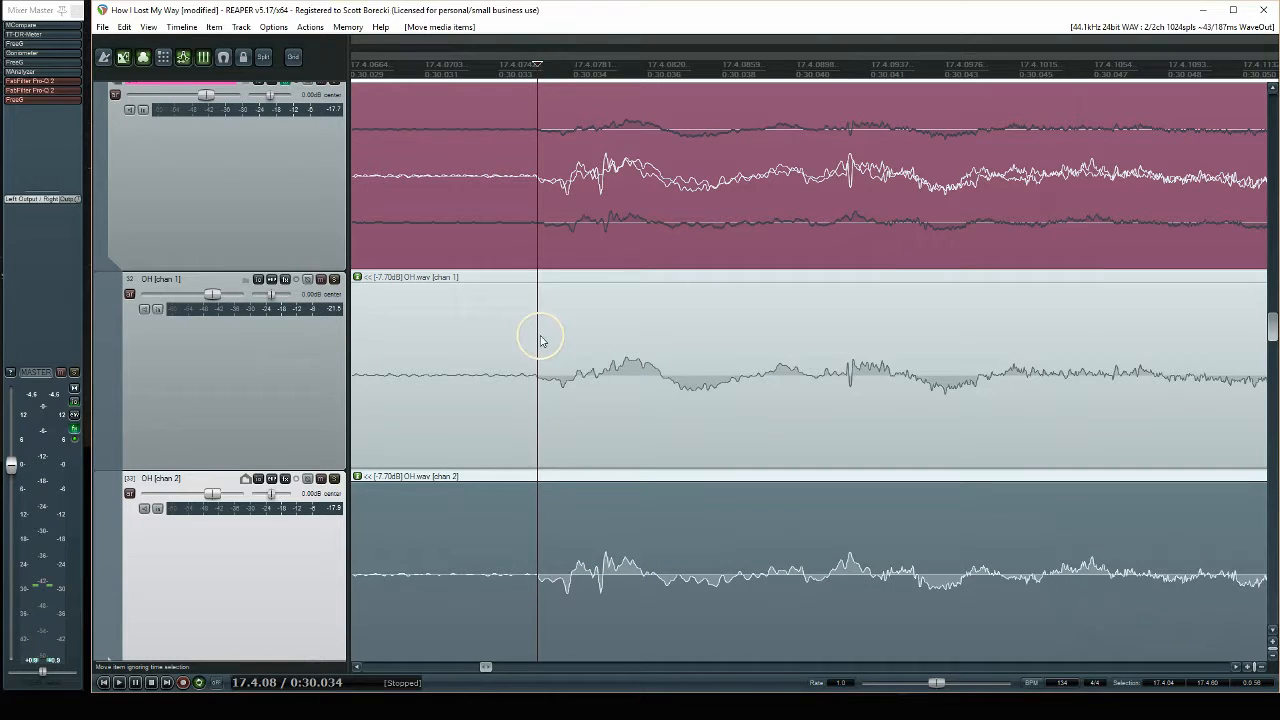
Compare the onsets of the kick hit near 18.1 on OH [chan 1] and OH [chan 2]
{"action": "scroll", "coordinate": [557, 412], "scroll_direction": "down", "scroll_amount": 1}
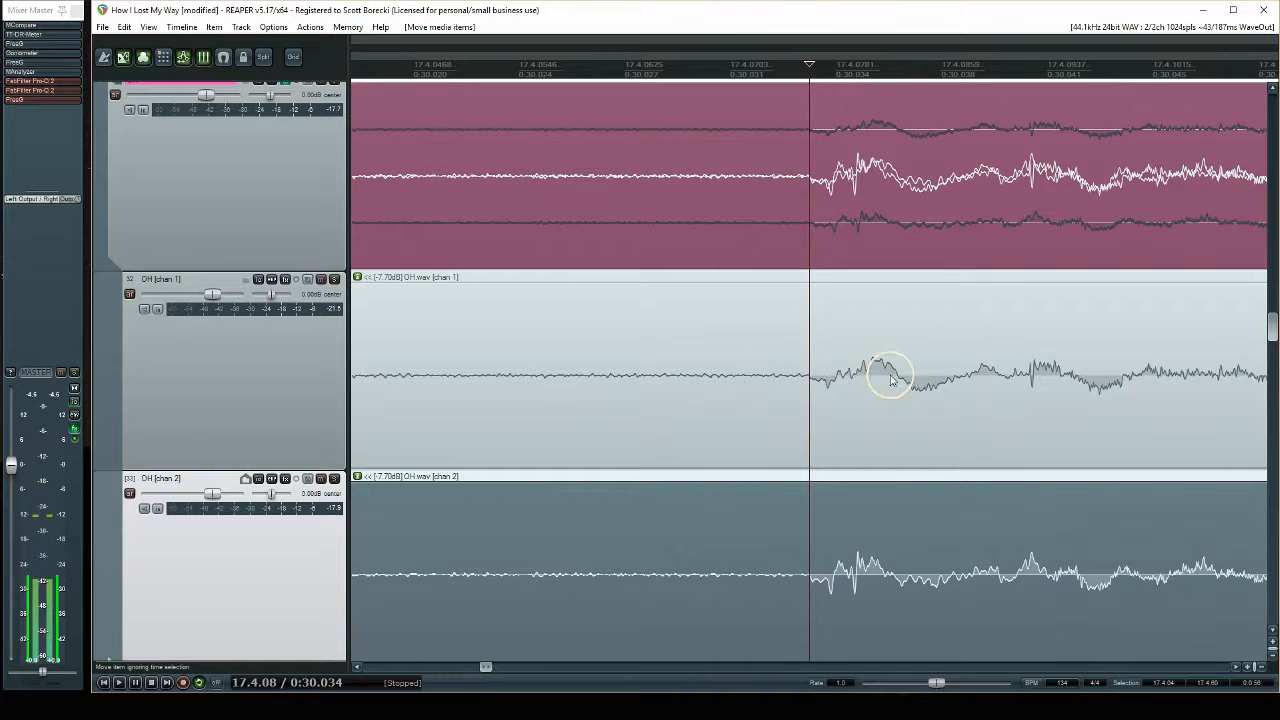
{"action": "scroll", "coordinate": [851, 537], "scroll_direction": "down", "scroll_amount": 3}
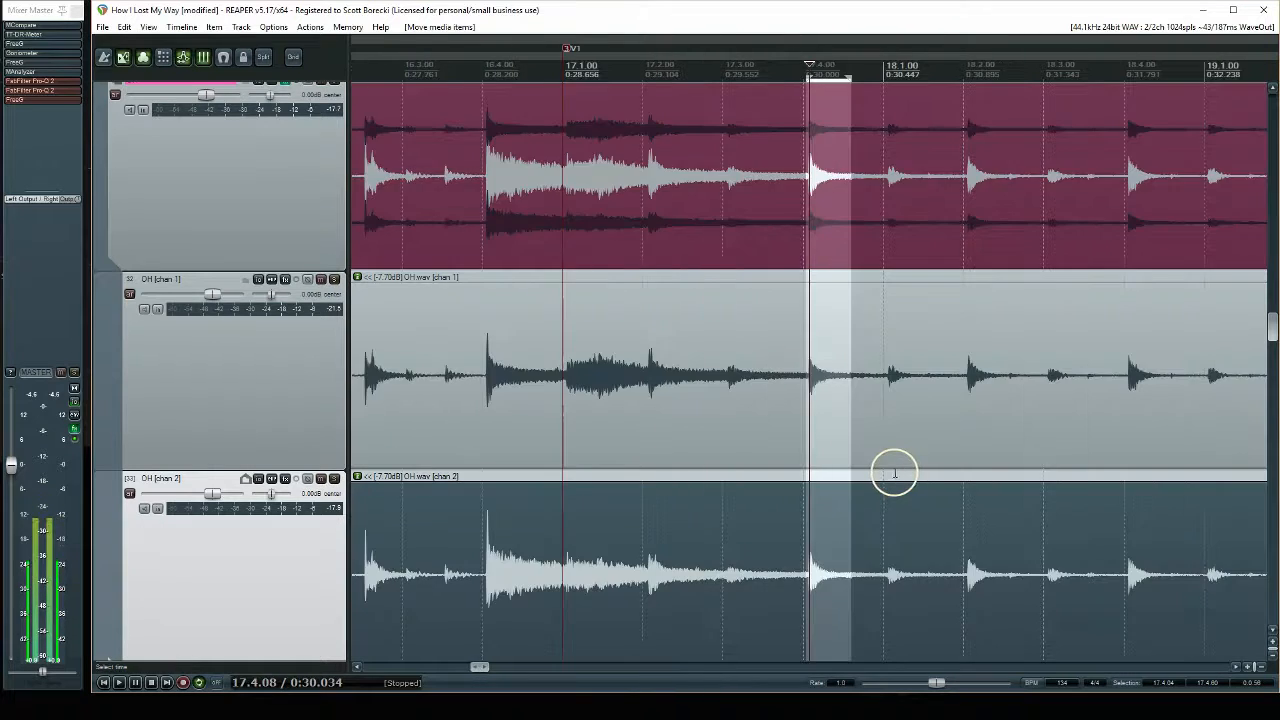
{"action": "left_click", "coordinate": [886, 466]}
{"action": "scroll", "coordinate": [879, 473], "scroll_direction": "up", "scroll_amount": 2}
{"action": "scroll", "coordinate": [879, 474], "scroll_direction": "up", "scroll_amount": 3}
{"action": "left_click_drag", "start_coordinate": [810, 472], "coordinate": [801, 467]}
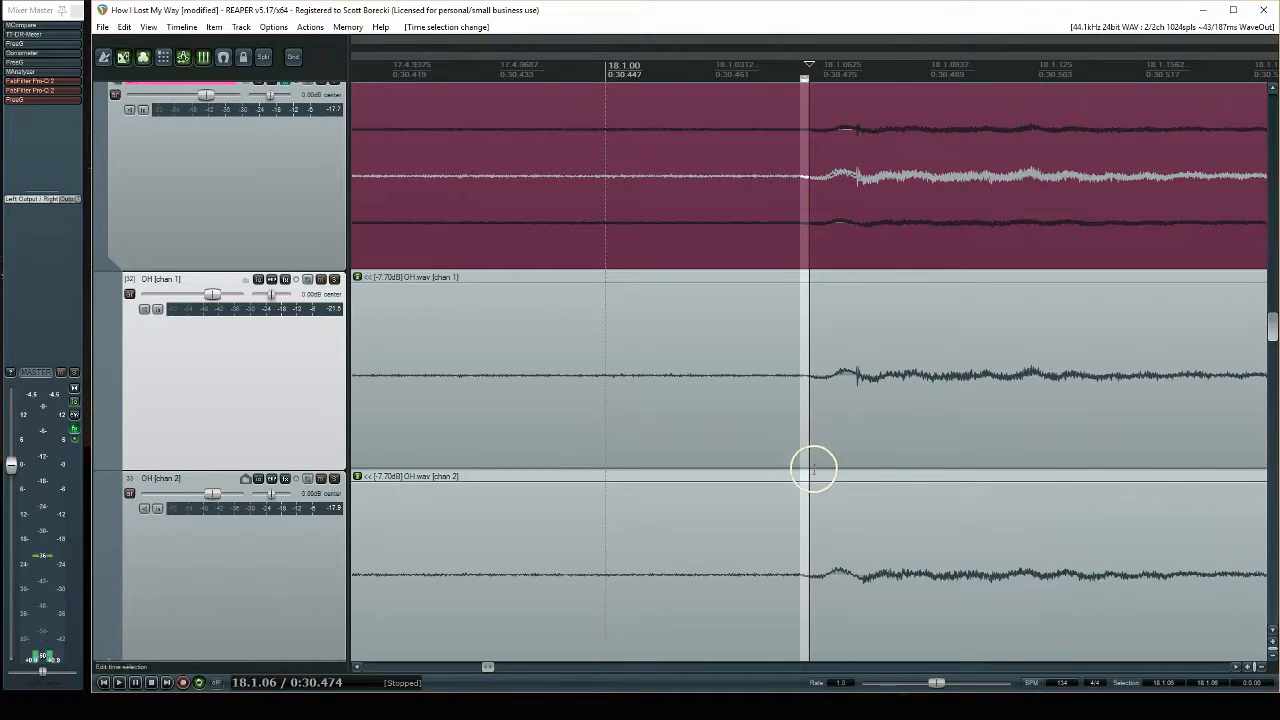
{"action": "scroll", "coordinate": [812, 470], "scroll_direction": "up", "scroll_amount": 4}
{"action": "scroll", "coordinate": [799, 466], "scroll_direction": "down", "scroll_amount": 2}
{"action": "scroll", "coordinate": [799, 466], "scroll_direction": "down", "scroll_amount": 6}
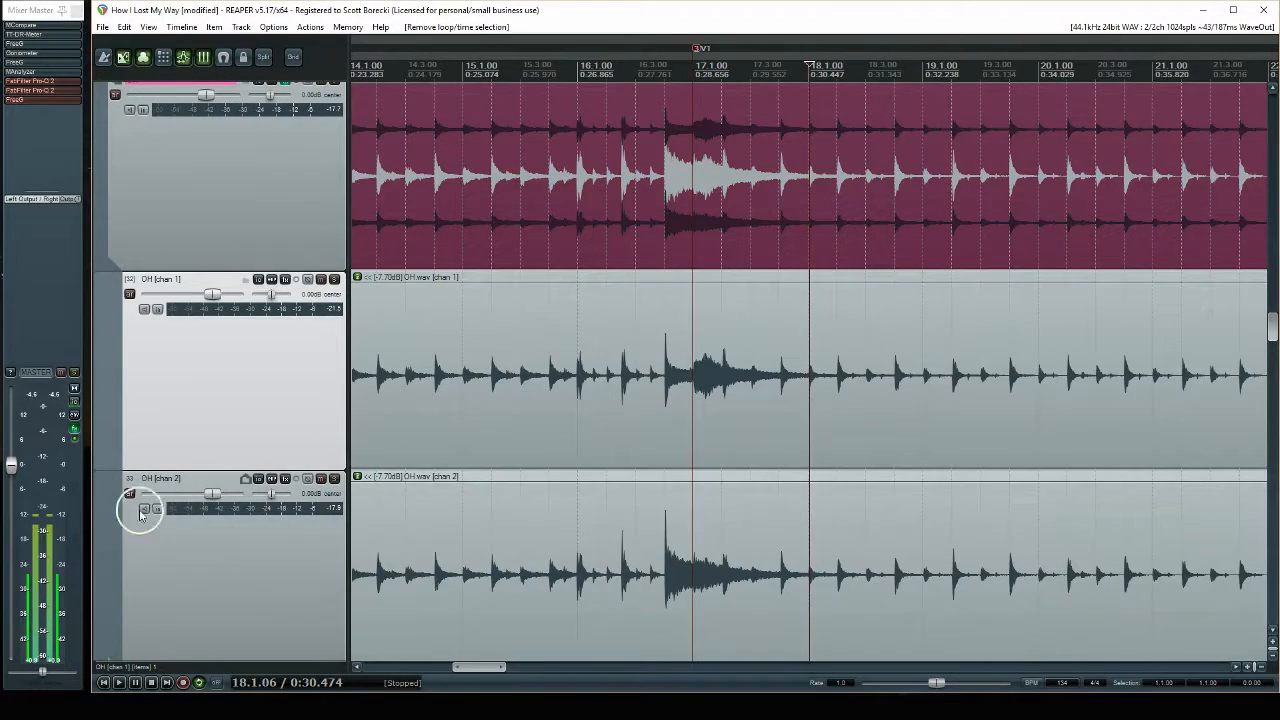
Solo the OH [chan 2] and KICK tracks
{"action": "scroll", "coordinate": [140, 514], "scroll_direction": "down", "scroll_amount": 2}
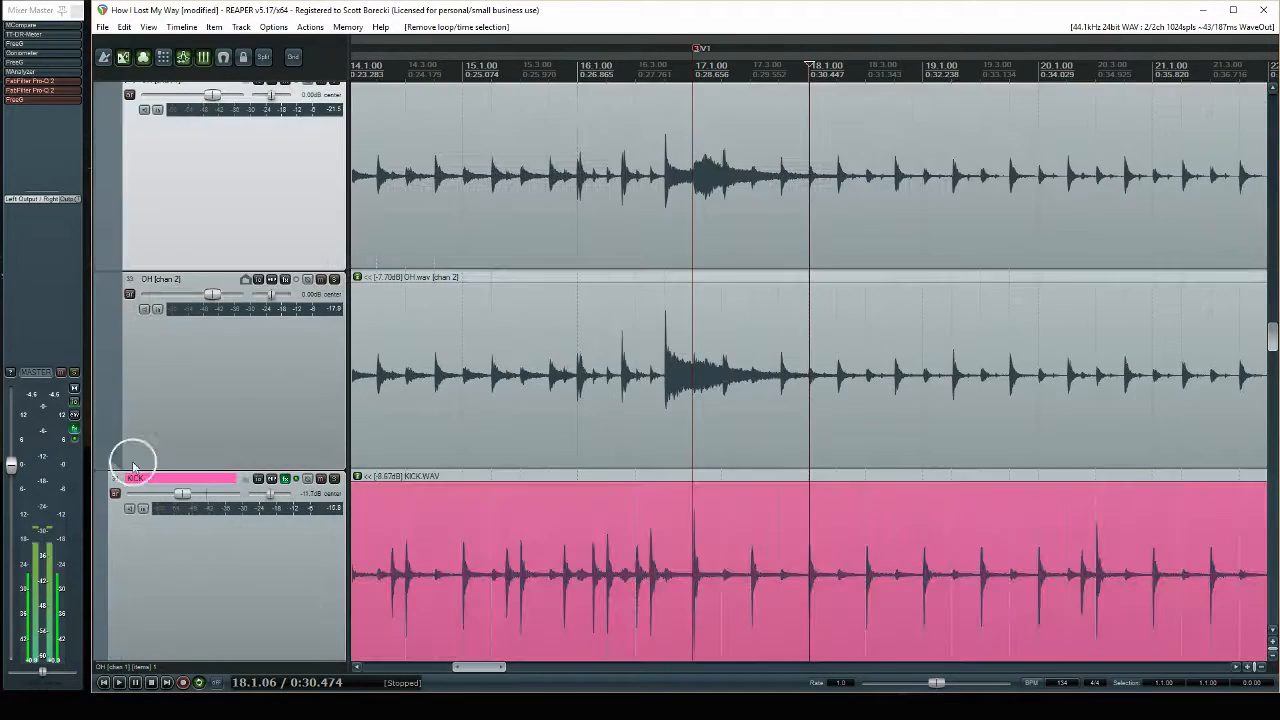
{"action": "left_click", "coordinate": [335, 279]}
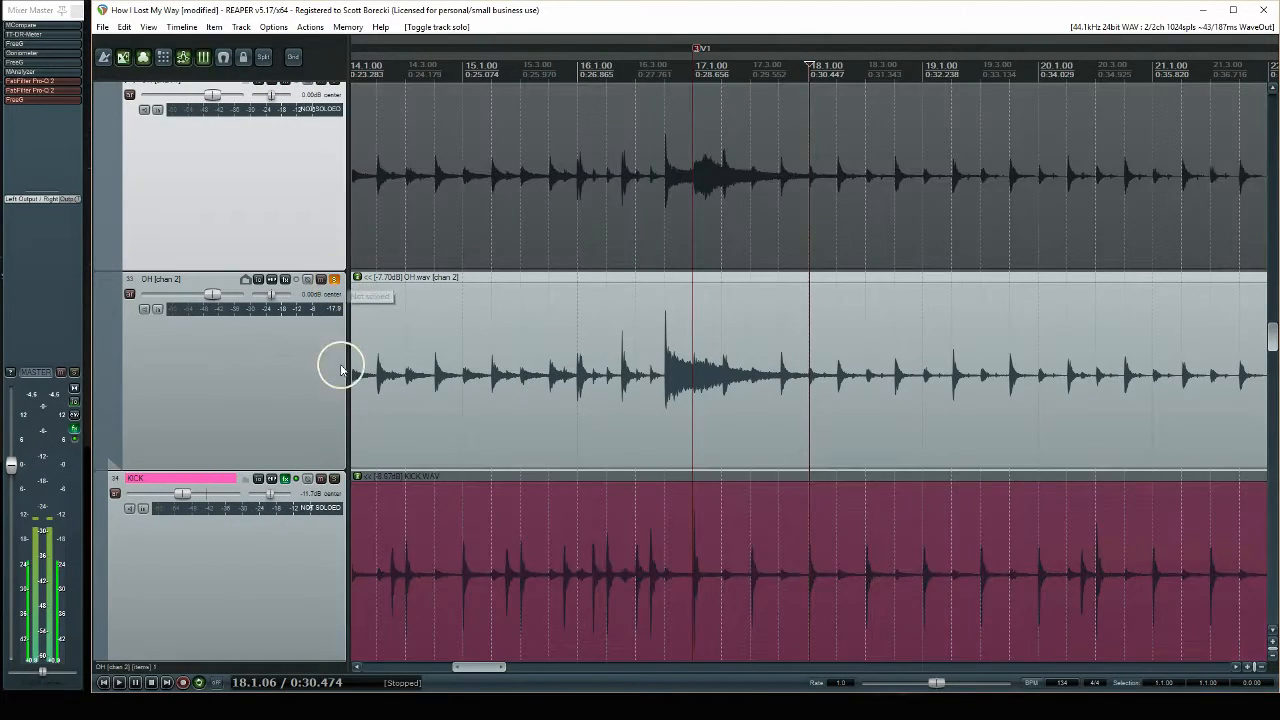
{"action": "left_click", "coordinate": [334, 478]}
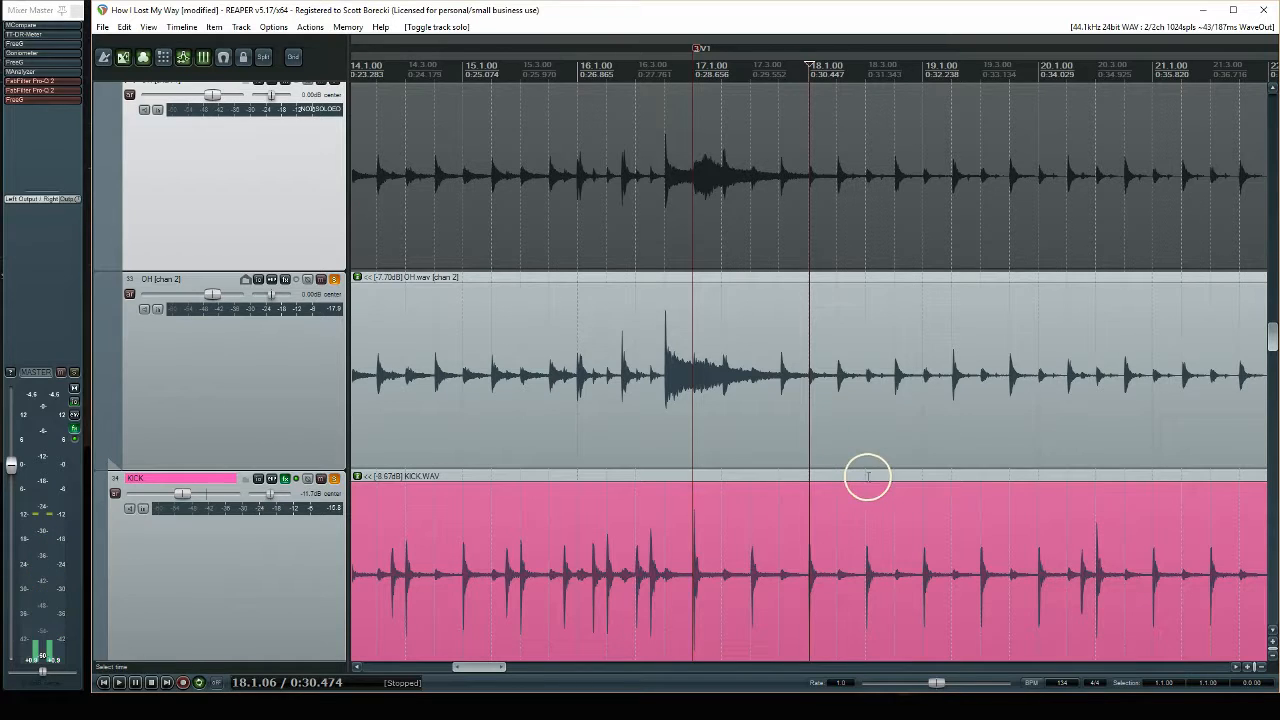
Shift the KICK item slightly later so its hit near 18.3 lines up with the same hit on OH [chan 2]
{"action": "left_click", "coordinate": [870, 479]}
{"action": "scroll", "coordinate": [866, 480], "scroll_direction": "up", "scroll_amount": 10}
{"action": "left_click", "coordinate": [772, 472]}
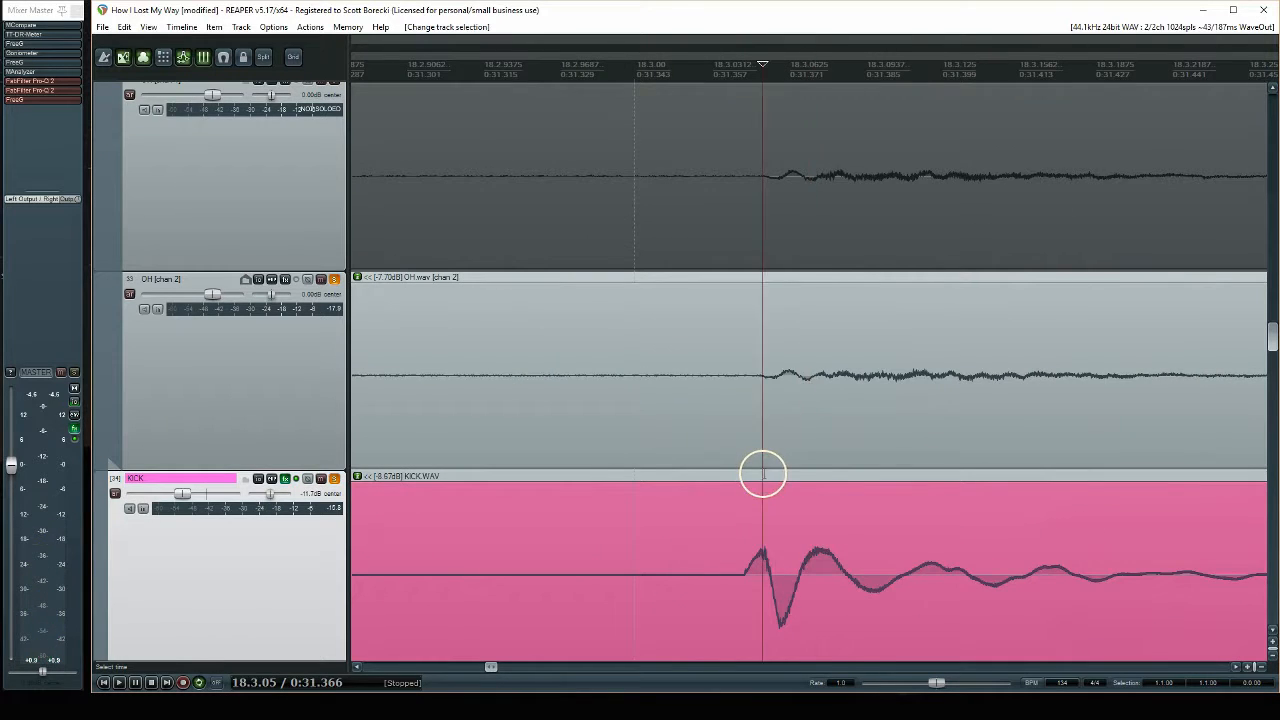
{"action": "scroll", "coordinate": [762, 472], "scroll_direction": "up", "scroll_amount": 5}
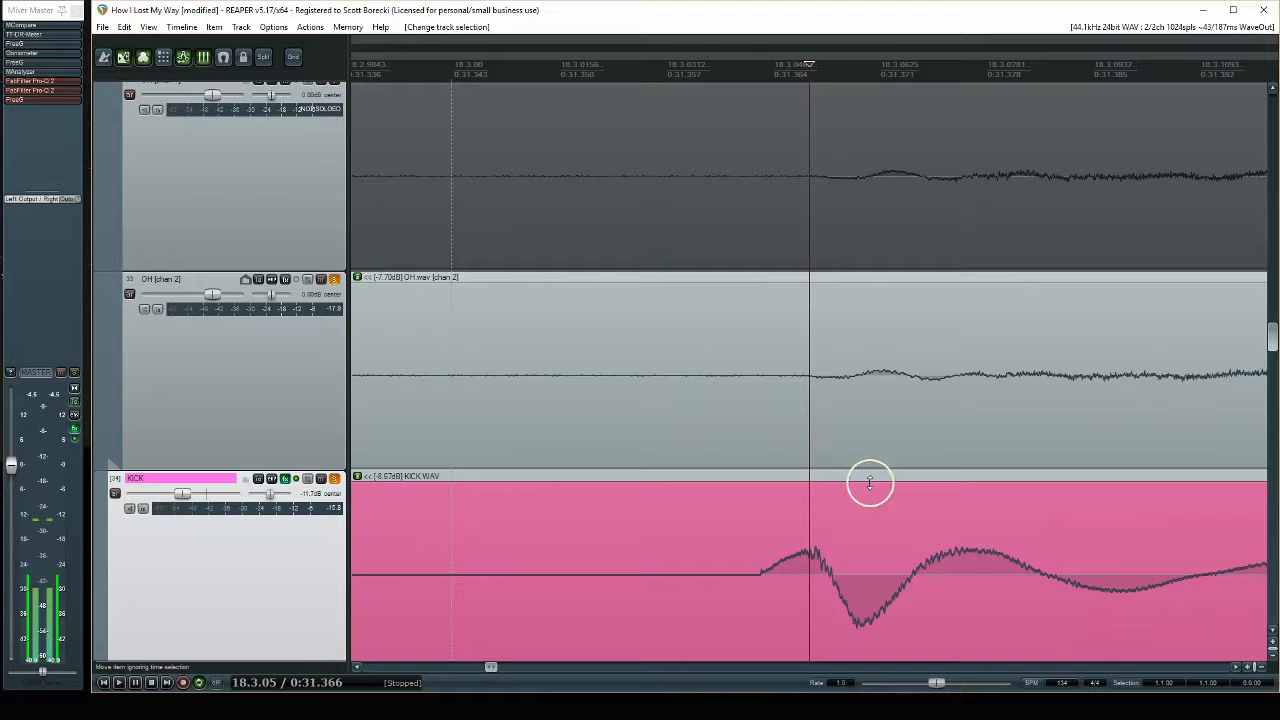
{"action": "scroll", "coordinate": [769, 466], "scroll_direction": "down", "scroll_amount": 3}
{"action": "mouse_move", "coordinate": [770, 474]}
{"action": "left_mouse_down"}
{"action": "mouse_move", "coordinate": [789, 506]}
{"action": "mouse_move", "coordinate": [783, 470]}
{"action": "left_mouse_up"}
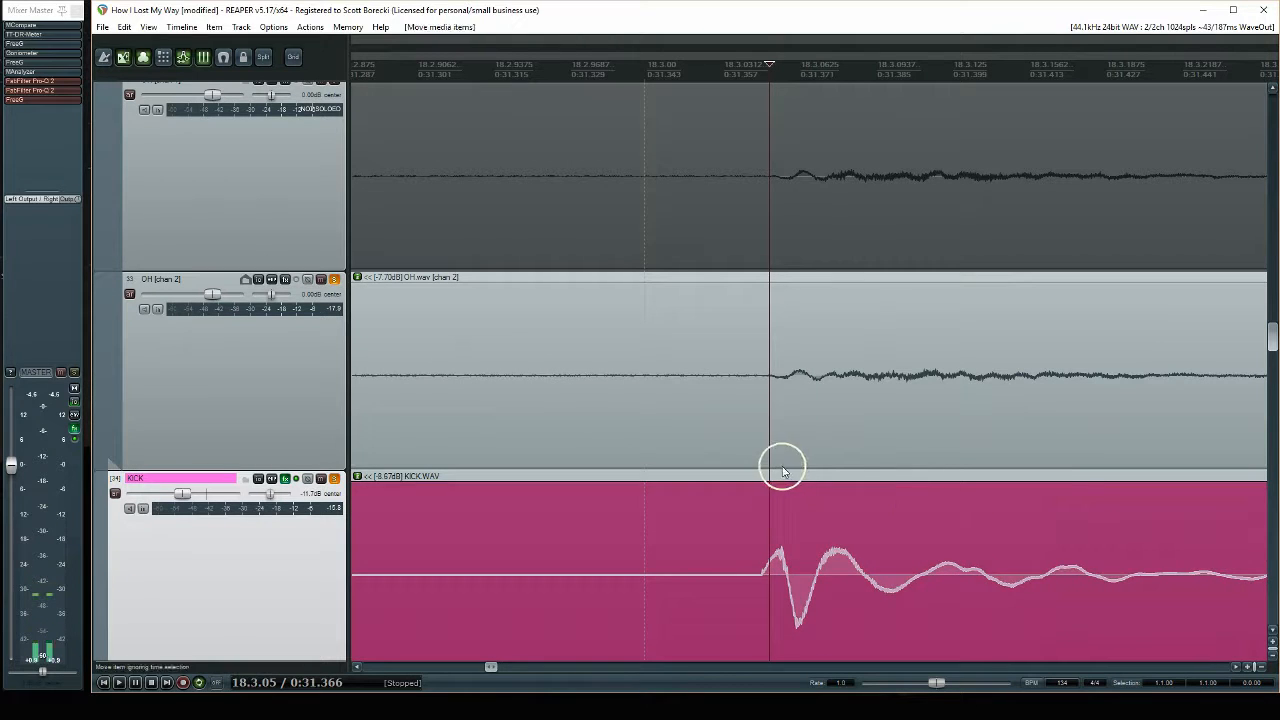
{"action": "left_click", "coordinate": [789, 471]}
{"action": "left_click", "coordinate": [814, 469]}
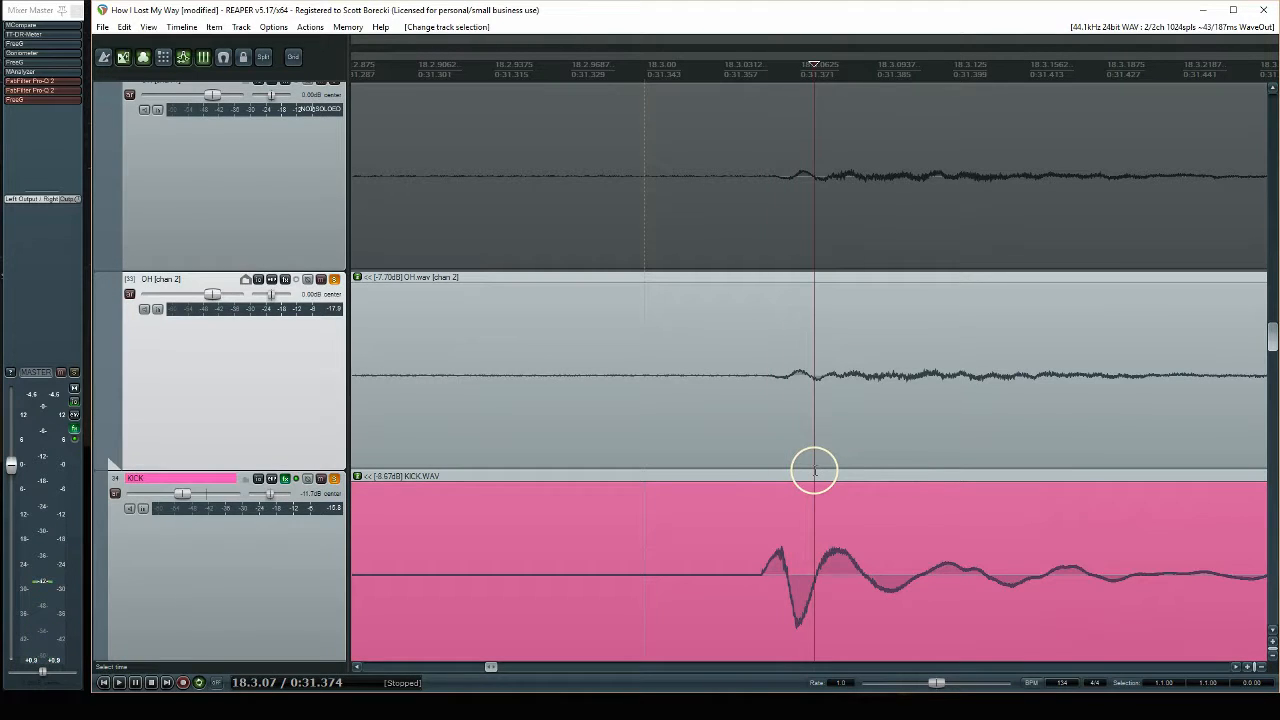
Play the kick hit near 18.3 while comparing normal and inverted phase, and leave the KICK track's phase inverted
{"action": "left_click", "coordinate": [806, 514]}
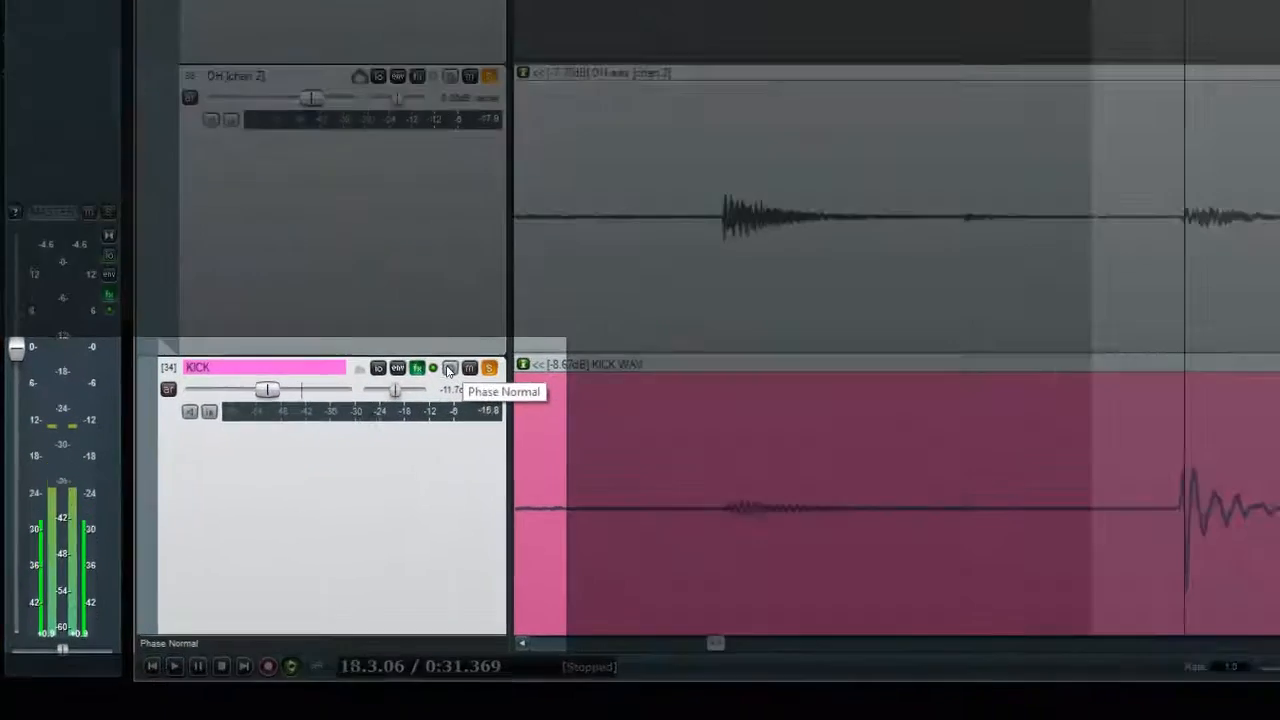
{"action": "key", "text": "space"}
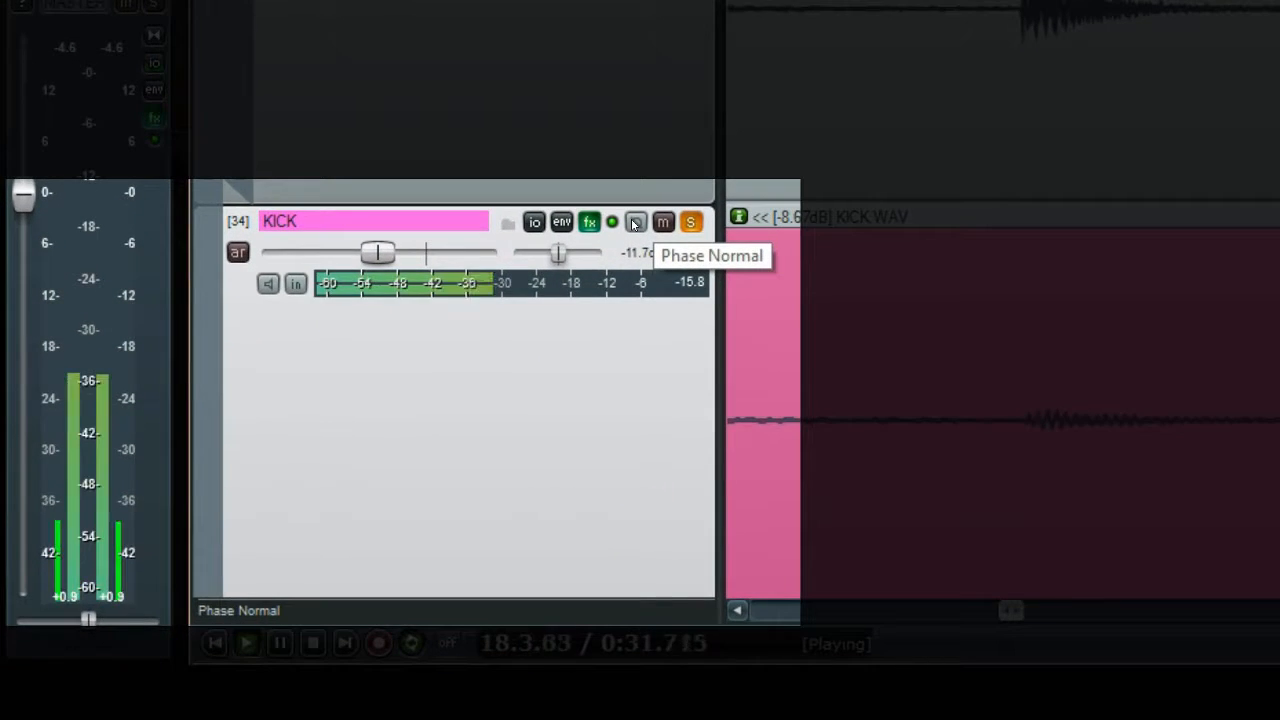
{"action": "left_click", "coordinate": [634, 222]}
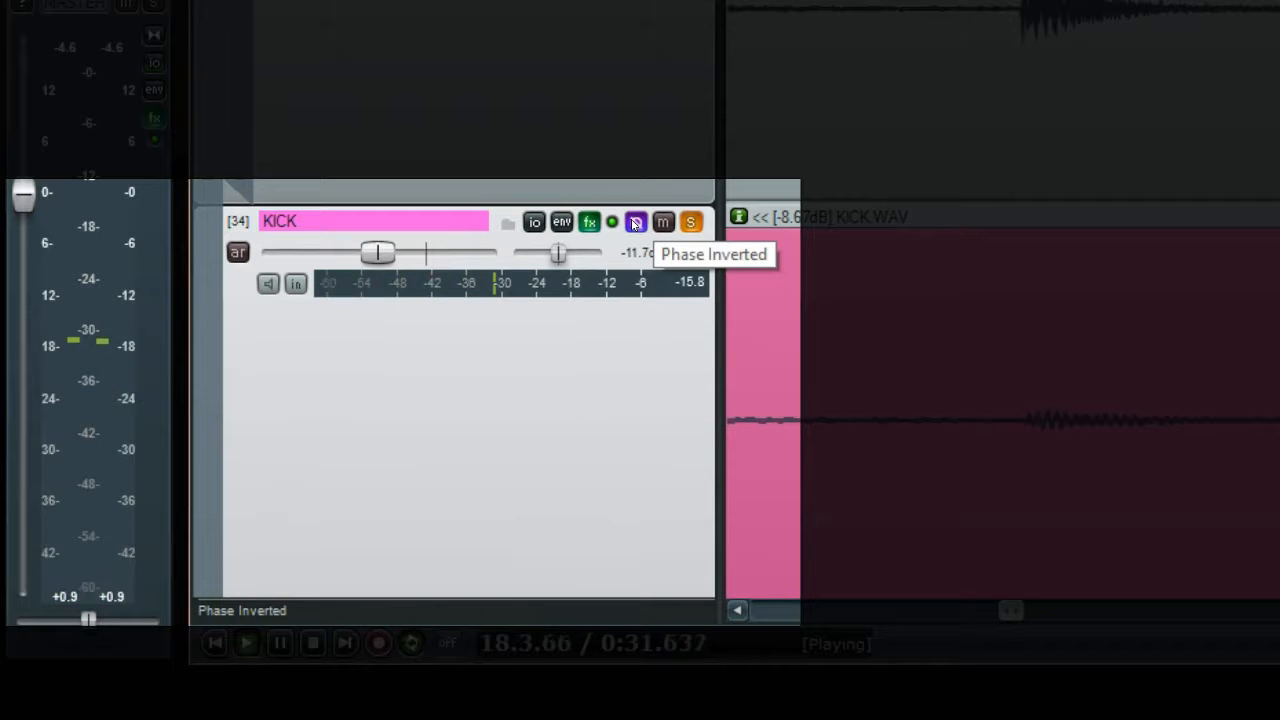
{"action": "left_click", "coordinate": [634, 222]}
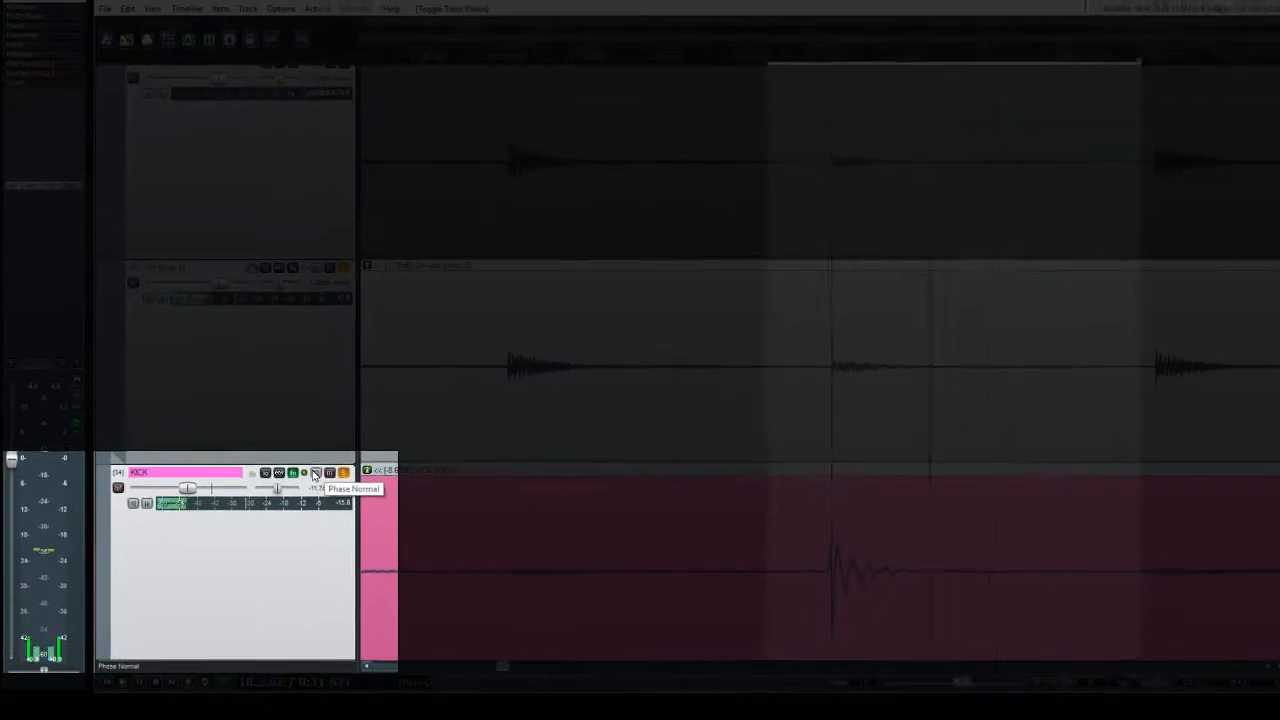
{"action": "key", "text": "space"}
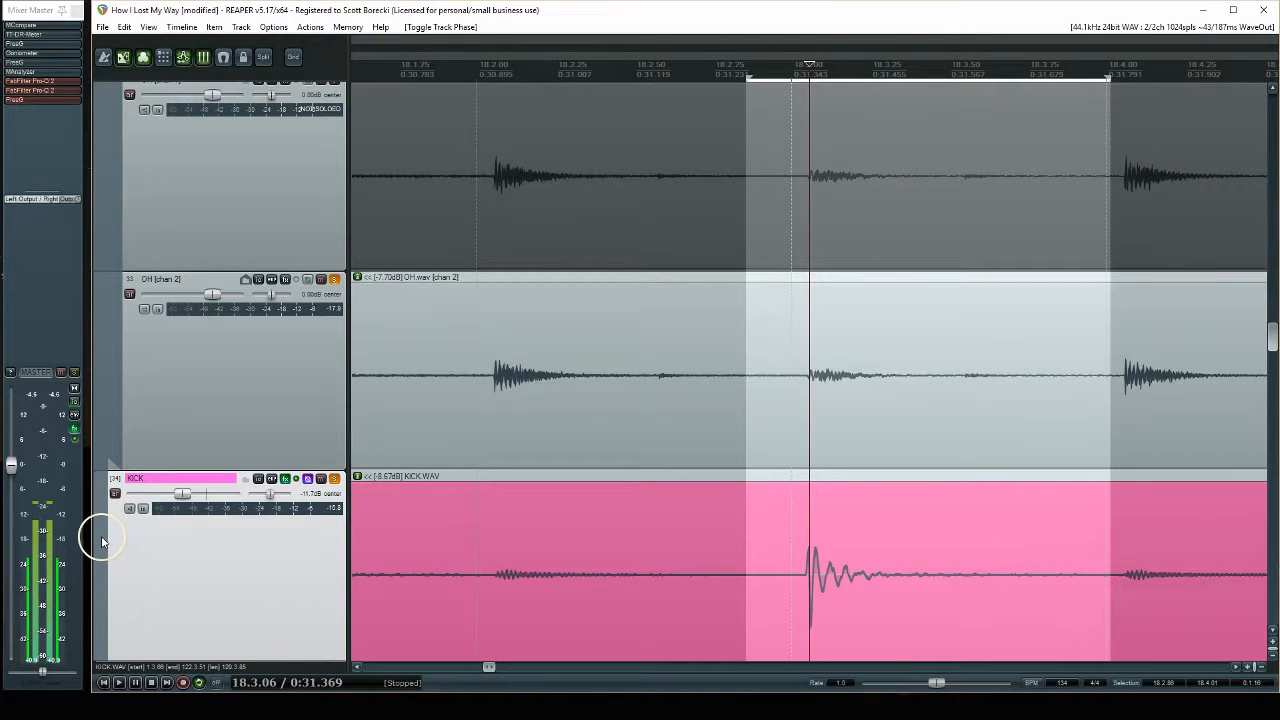
Move the KICK track above the OH track, directly under the DRUMS folder track
{"action": "scroll", "coordinate": [102, 541], "scroll_direction": "down", "scroll_amount": 3}
{"action": "left_click_drag", "start_coordinate": [103, 528], "coordinate": [131, 411]}
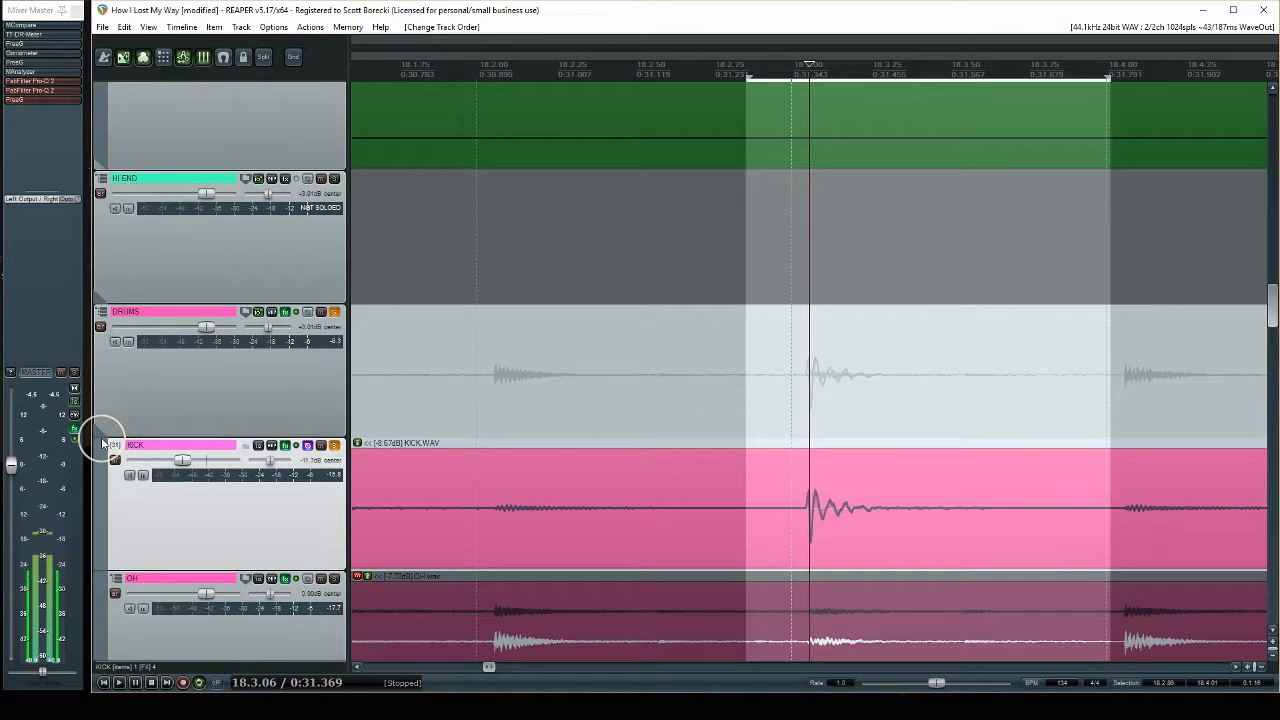
Solo the SNR_TOP track and place the edit cursor at the overhead's snare onset near 18.2
{"action": "scroll", "coordinate": [101, 442], "scroll_direction": "down", "scroll_amount": 5}
{"action": "scroll", "coordinate": [101, 437], "scroll_direction": "up", "scroll_amount": 4}
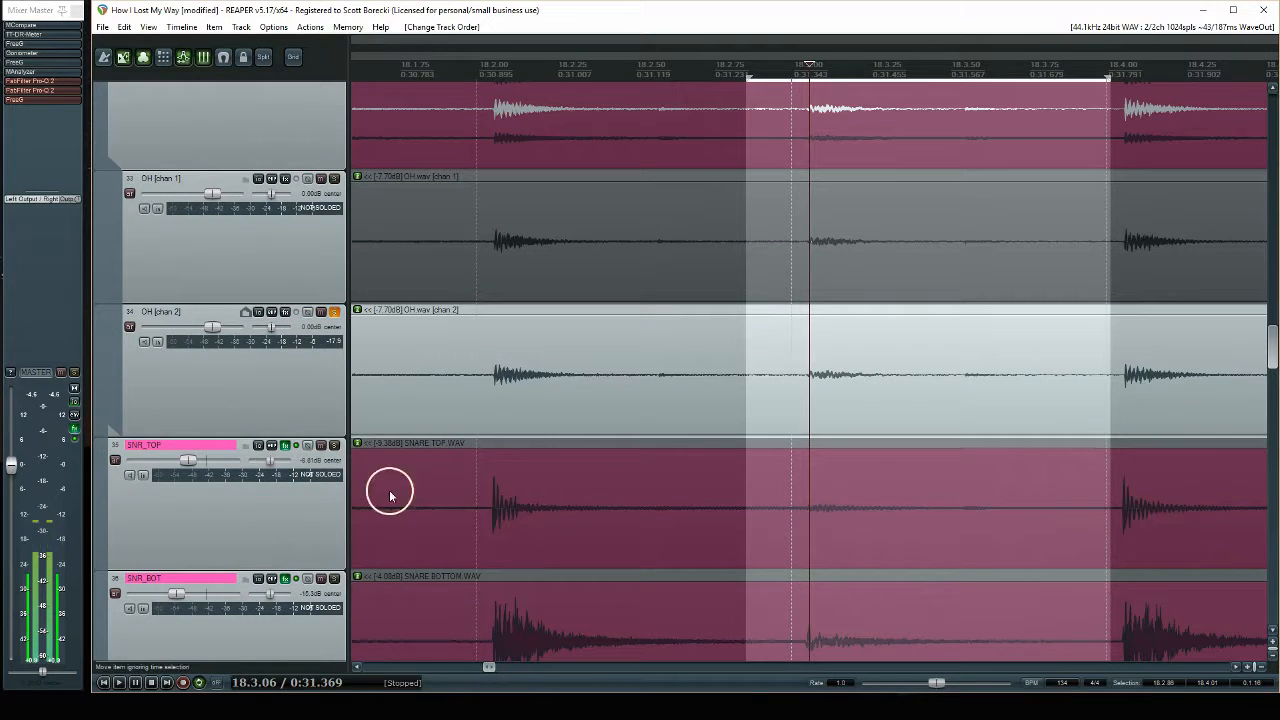
{"action": "left_click", "coordinate": [340, 452]}
{"action": "scroll", "coordinate": [494, 443], "scroll_direction": "up", "scroll_amount": 10}
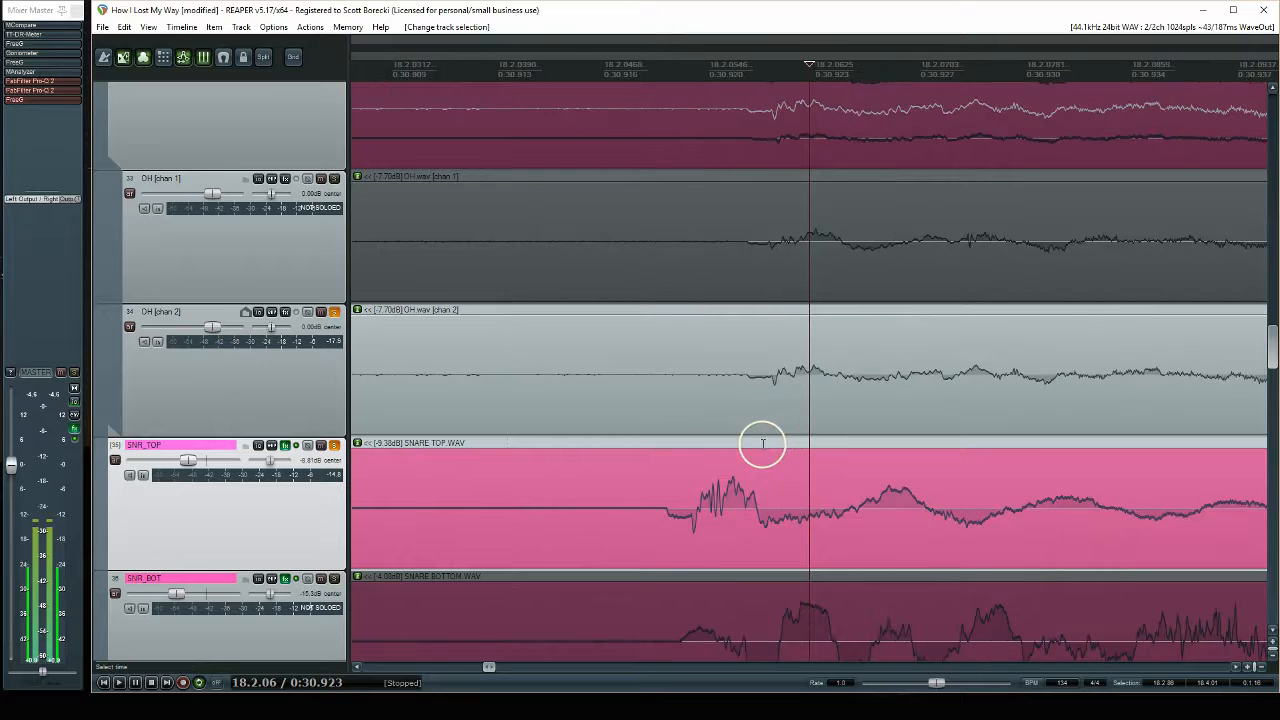
{"action": "left_click", "coordinate": [688, 440]}
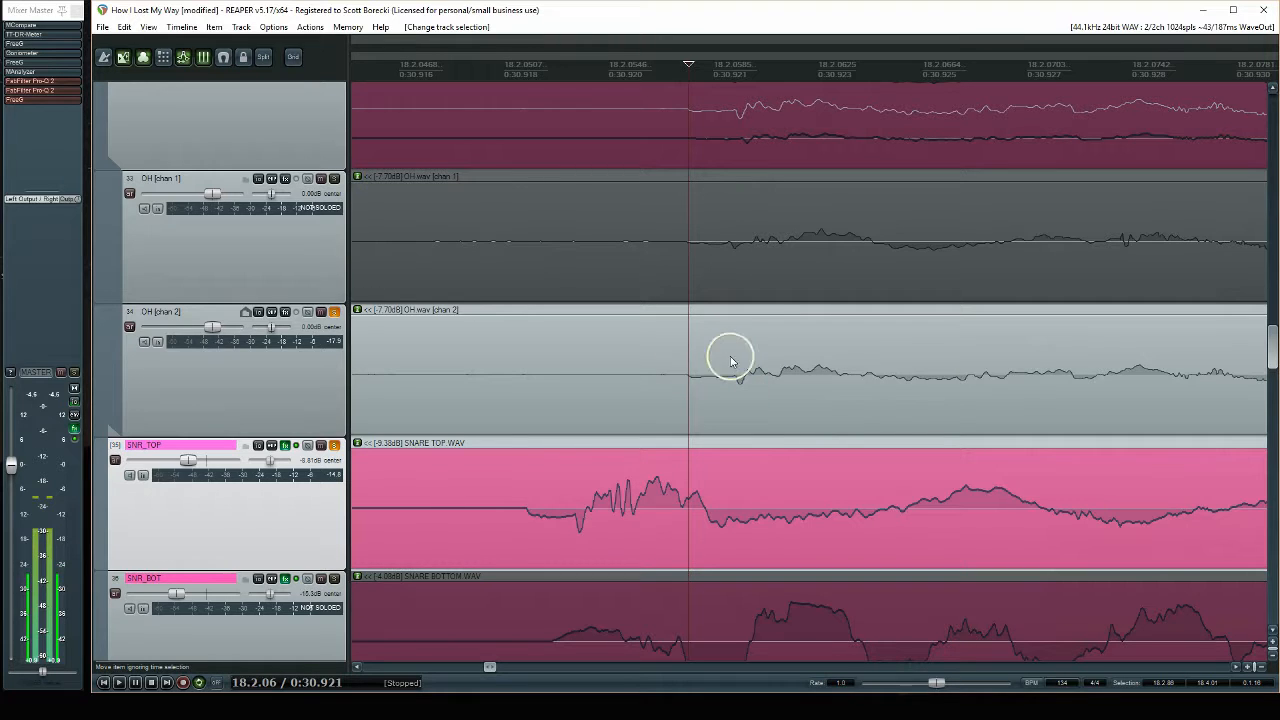
Shift the SNARE TOP item later so its hit near 18.2 lines up with the snare onset on OH [chan 2]
{"action": "left_click_drag", "start_coordinate": [560, 497], "coordinate": [729, 517]}
{"action": "scroll", "coordinate": [718, 454], "scroll_direction": "up", "scroll_amount": 6}
{"action": "left_click_drag", "start_coordinate": [788, 458], "coordinate": [823, 483]}
{"action": "scroll", "coordinate": [828, 473], "scroll_direction": "down", "scroll_amount": 3}
{"action": "left_click", "coordinate": [957, 435]}
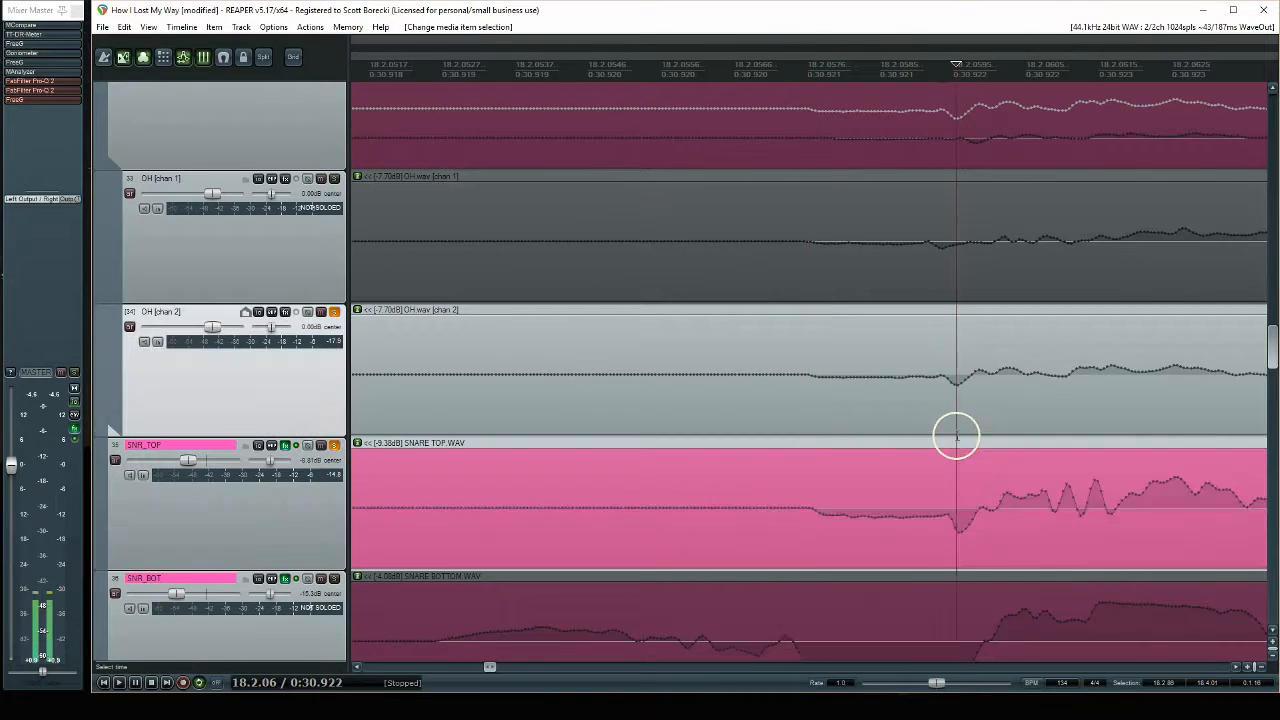
{"action": "scroll", "coordinate": [960, 440], "scroll_direction": "up", "scroll_amount": 3}
{"action": "left_click", "coordinate": [920, 466]}
{"action": "scroll", "coordinate": [920, 466], "scroll_direction": "down", "scroll_amount": 5}
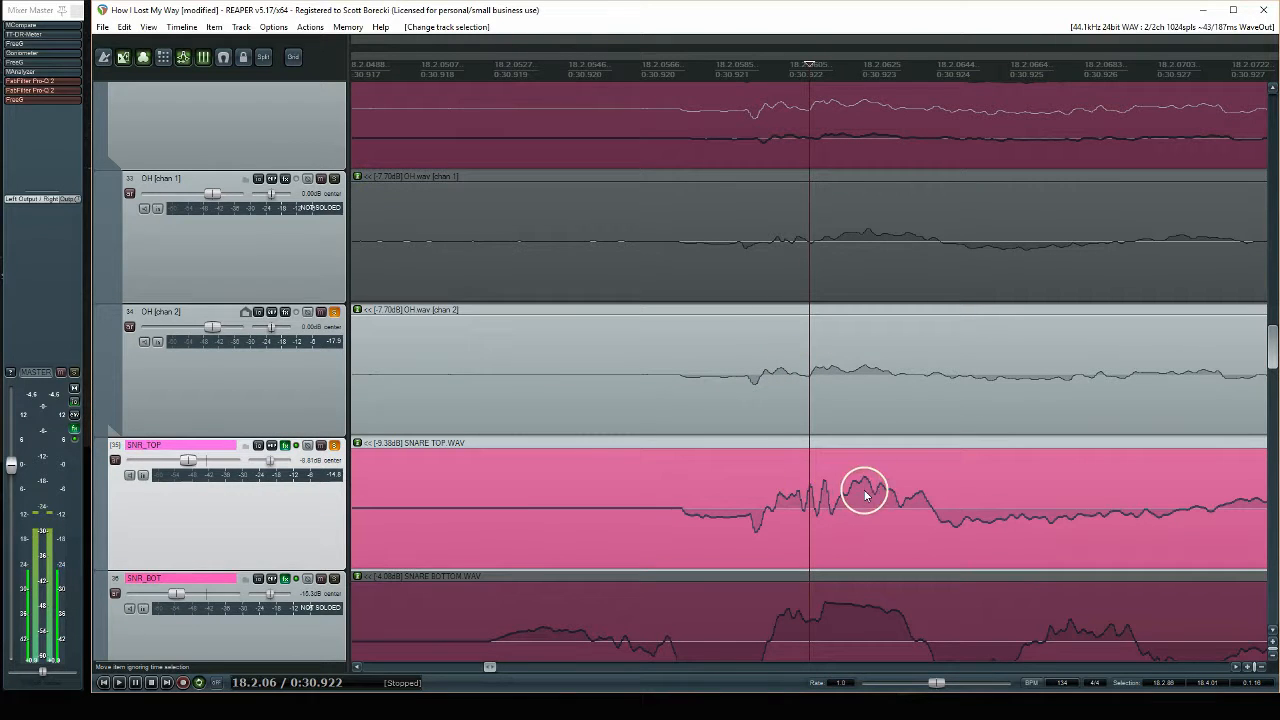
Loop the snare hit from 18.1.97 to 18.3.05 while comparing SNR_TOP's normal and inverted phase, and leave its phase normal
{"action": "scroll", "coordinate": [736, 395], "scroll_direction": "up", "scroll_amount": 1}
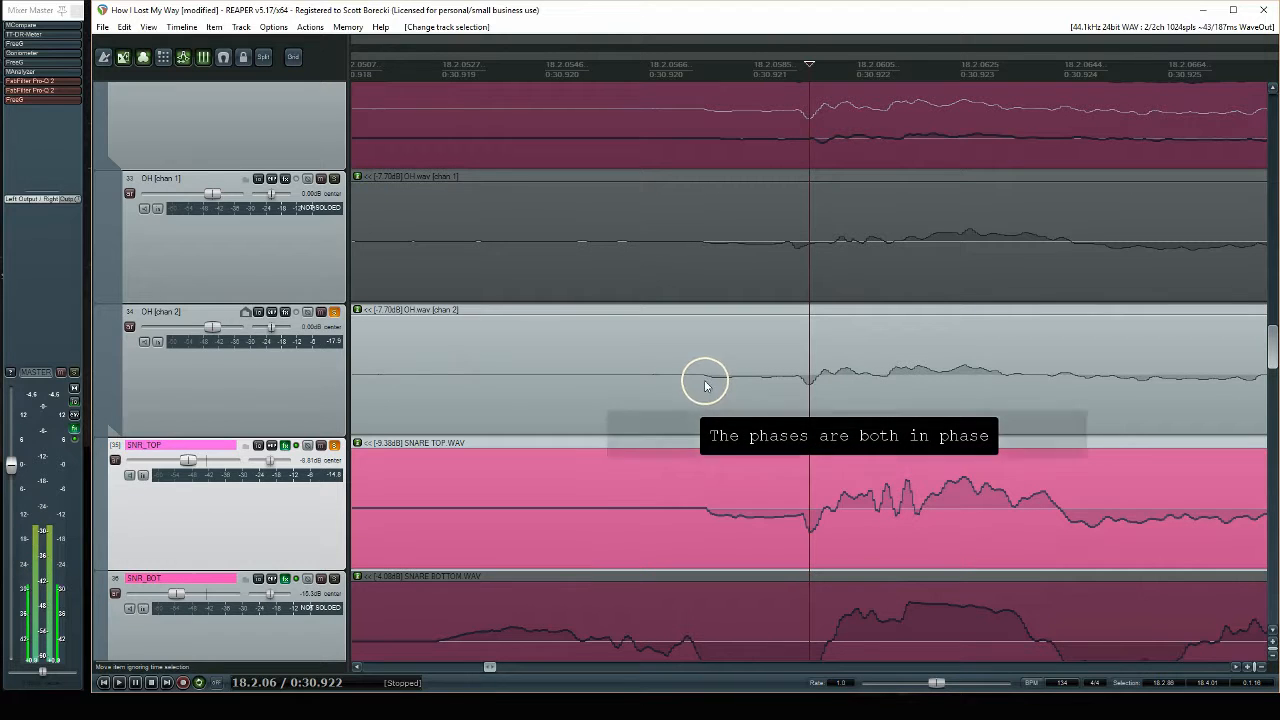
{"action": "scroll", "coordinate": [830, 530], "scroll_direction": "down", "scroll_amount": 5}
{"action": "left_click_drag", "start_coordinate": [782, 520], "coordinate": [1110, 459]}
{"action": "left_click", "coordinate": [789, 443]}
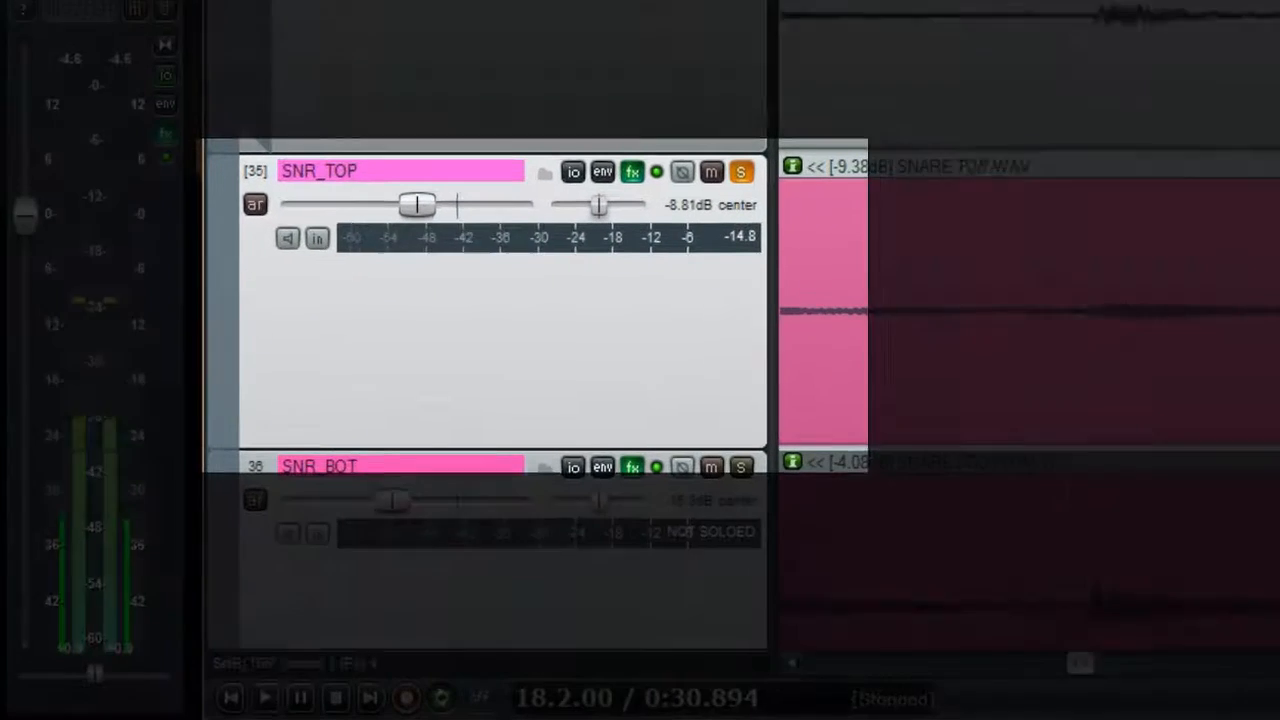
{"action": "key", "text": "space"}
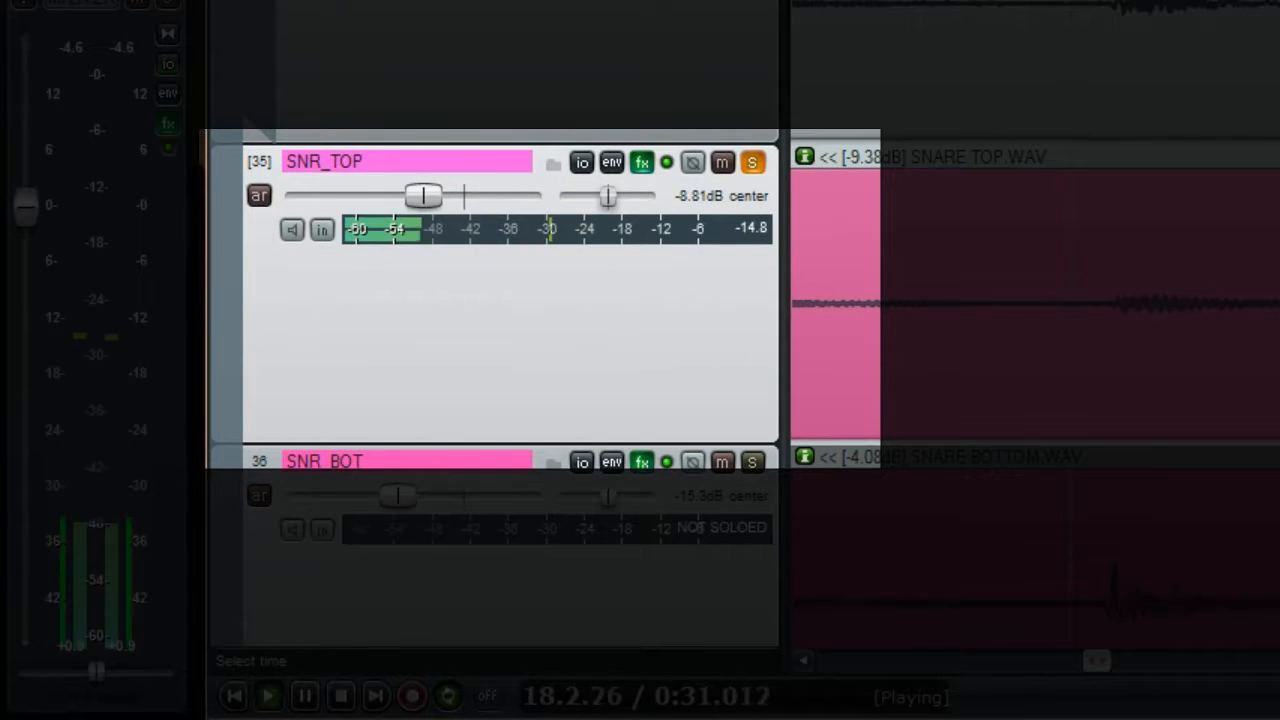
{"action": "left_click", "coordinate": [692, 163]}
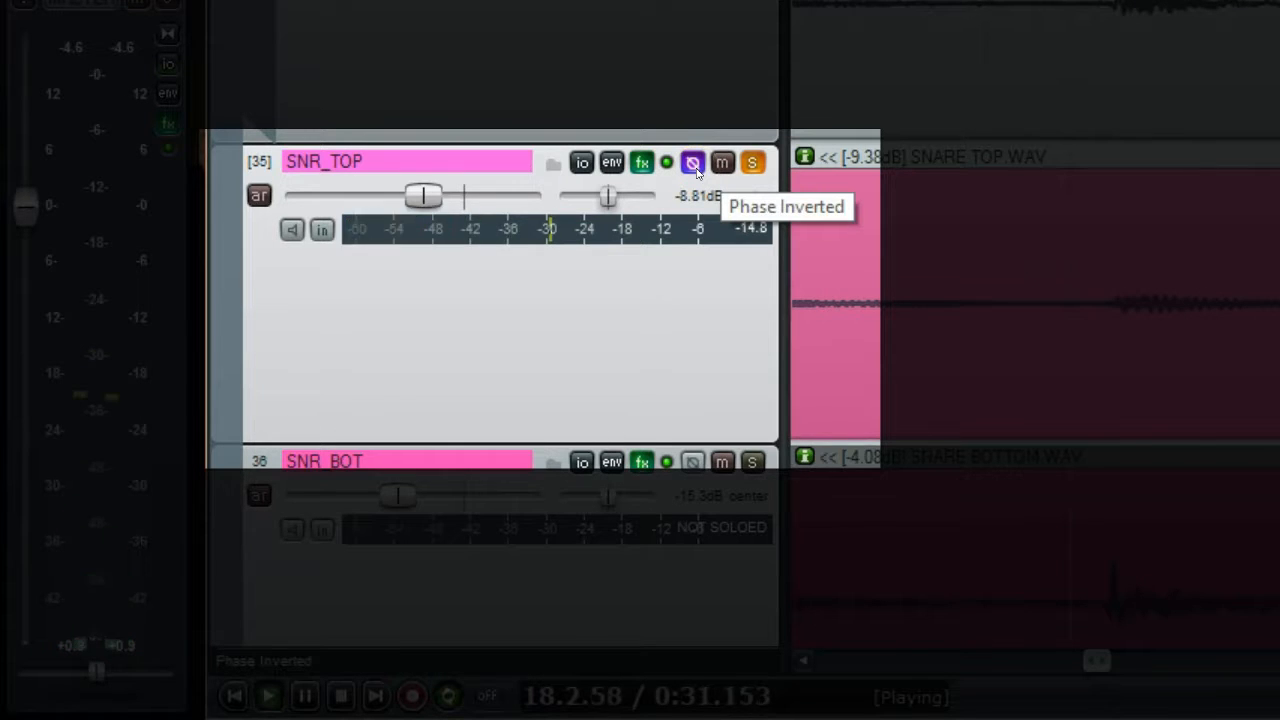
{"action": "left_click", "coordinate": [695, 167]}
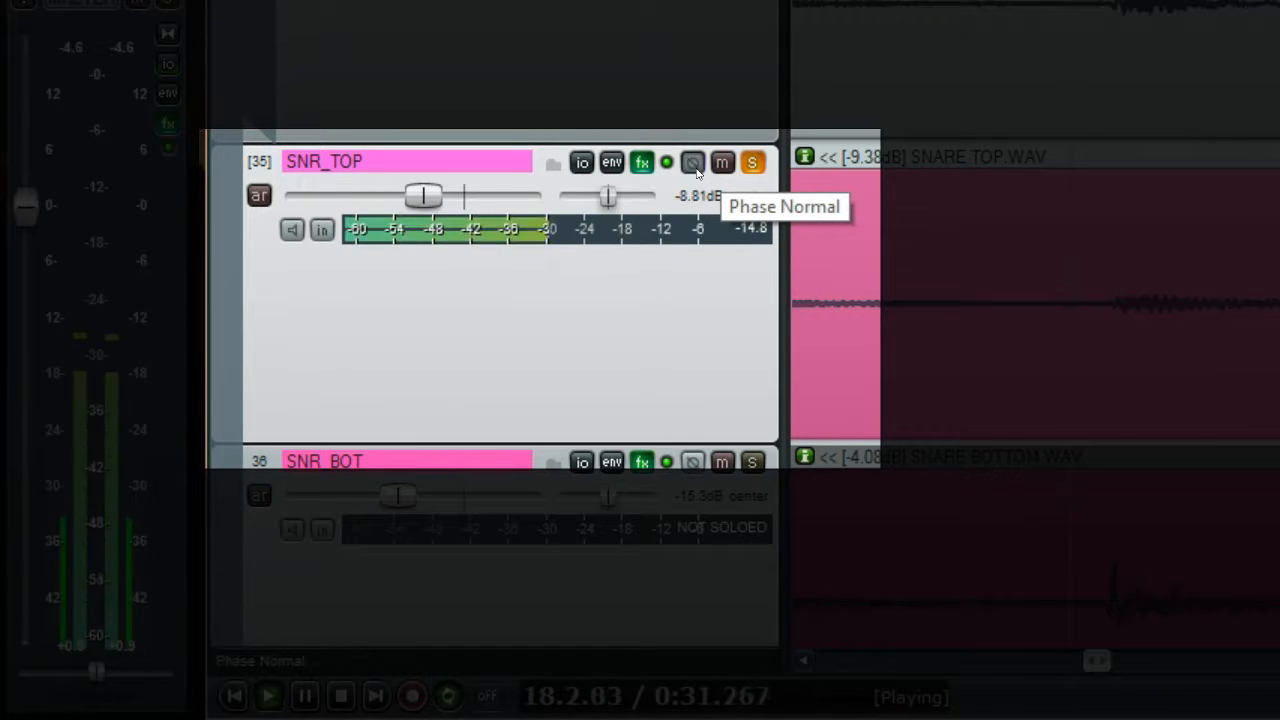
{"action": "left_click", "coordinate": [696, 170]}
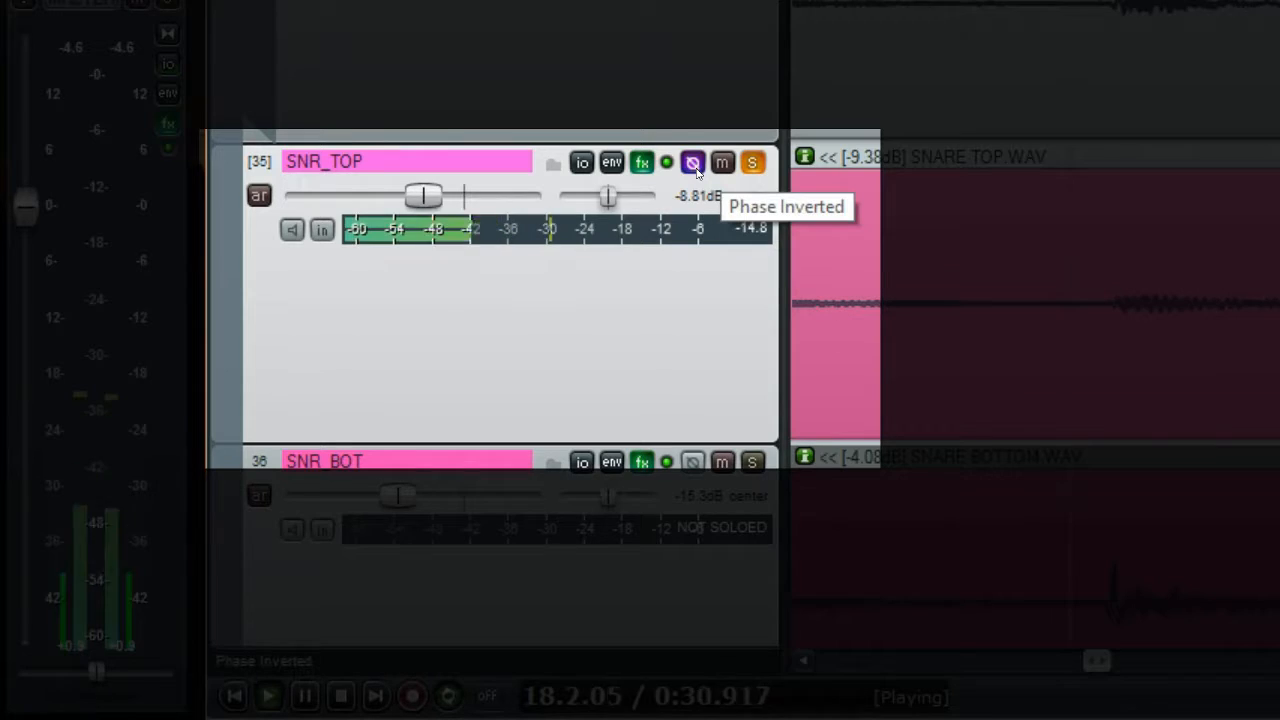
{"action": "left_click", "coordinate": [693, 165]}
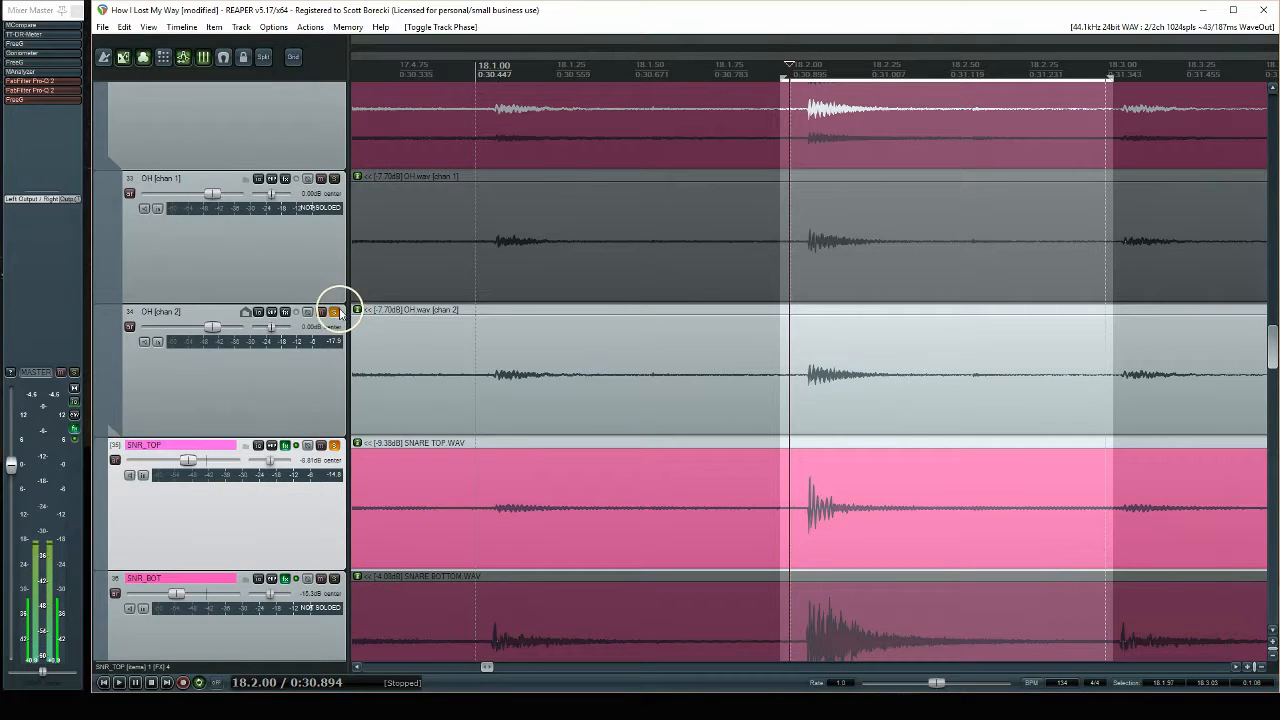
Replace OH [chan 2] with SNR_BOT in the solo and shift the SNARE BOTTOM item later to match SNARE TOP's onset near 18.2
{"action": "left_click", "coordinate": [336, 313]}
{"action": "scroll", "coordinate": [335, 495], "scroll_direction": "down", "scroll_amount": 3}
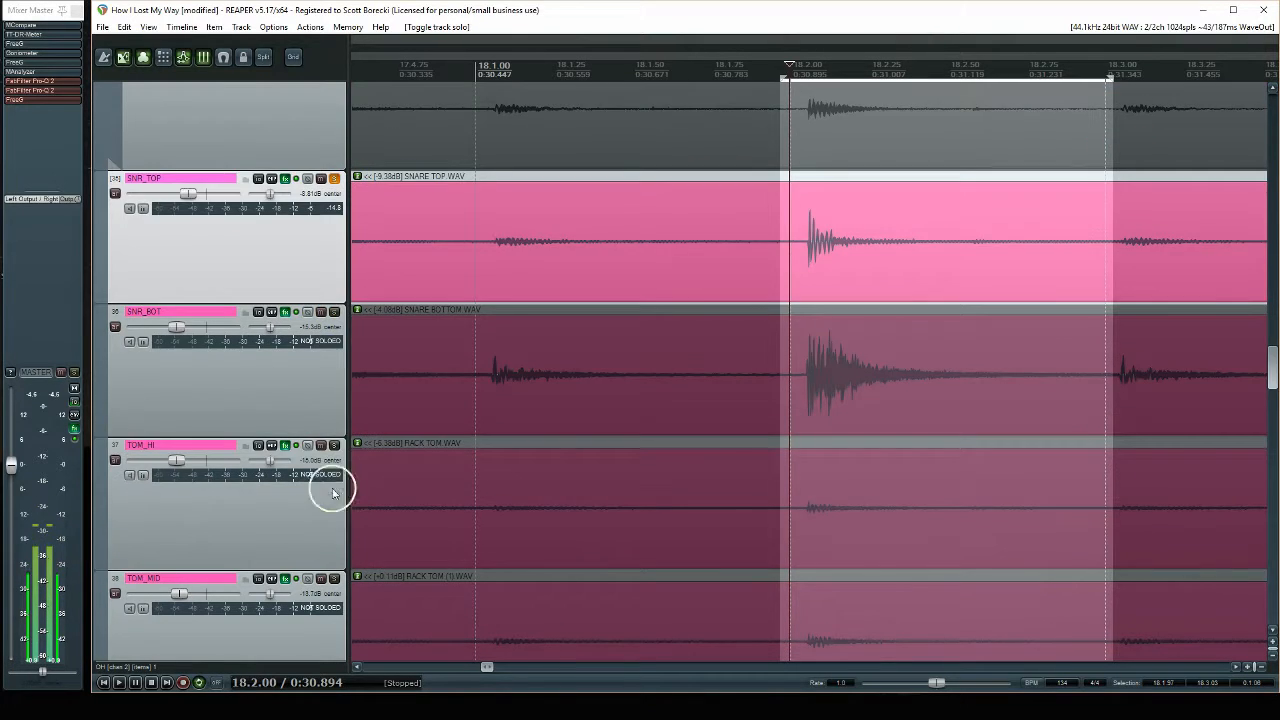
{"action": "left_click", "coordinate": [335, 315]}
{"action": "scroll", "coordinate": [809, 309], "scroll_direction": "up", "scroll_amount": 5}
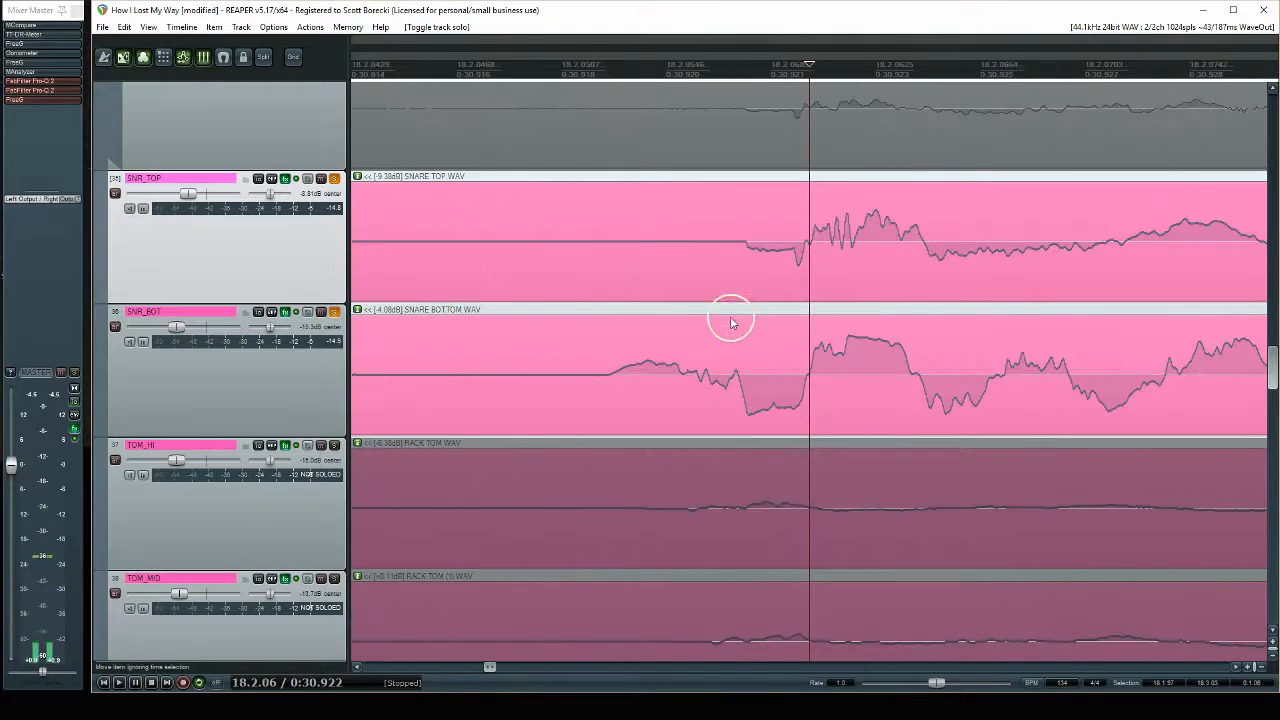
{"action": "scroll", "coordinate": [690, 335], "scroll_direction": "up", "scroll_amount": 2}
{"action": "left_click_drag", "start_coordinate": [634, 363], "coordinate": [831, 402]}
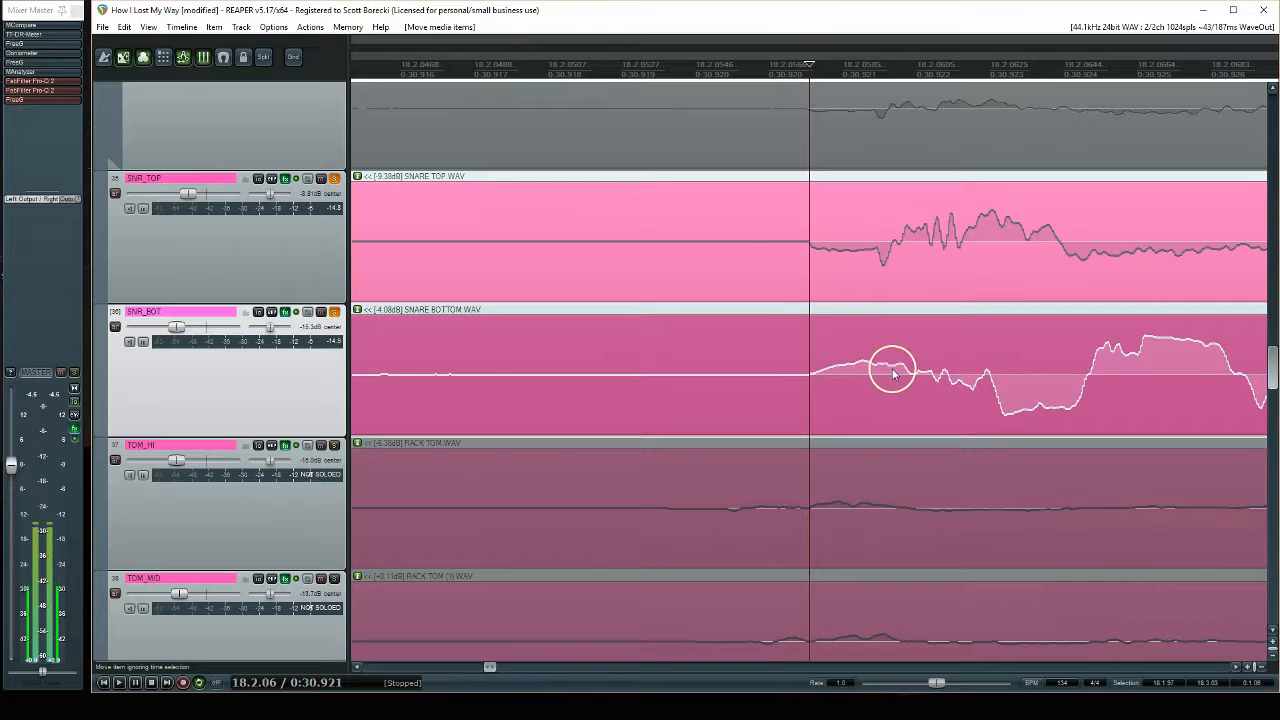
Play the snare hit near 18.2 while comparing normal and inverted phase on SNR_BOT, and leave SNR_BOT's phase inverted
{"action": "scroll", "coordinate": [893, 373], "scroll_direction": "down", "scroll_amount": 8}
{"action": "scroll", "coordinate": [790, 305], "scroll_direction": "down", "scroll_amount": 2}
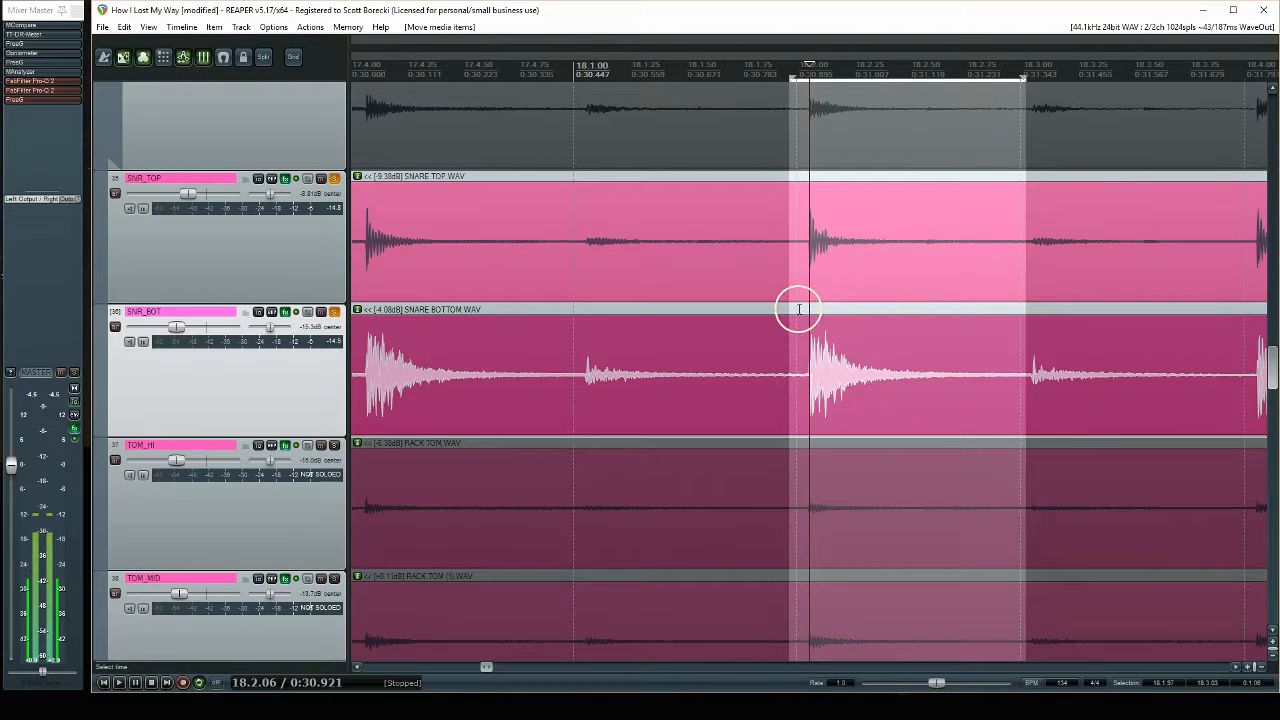
{"action": "left_click", "coordinate": [799, 309]}
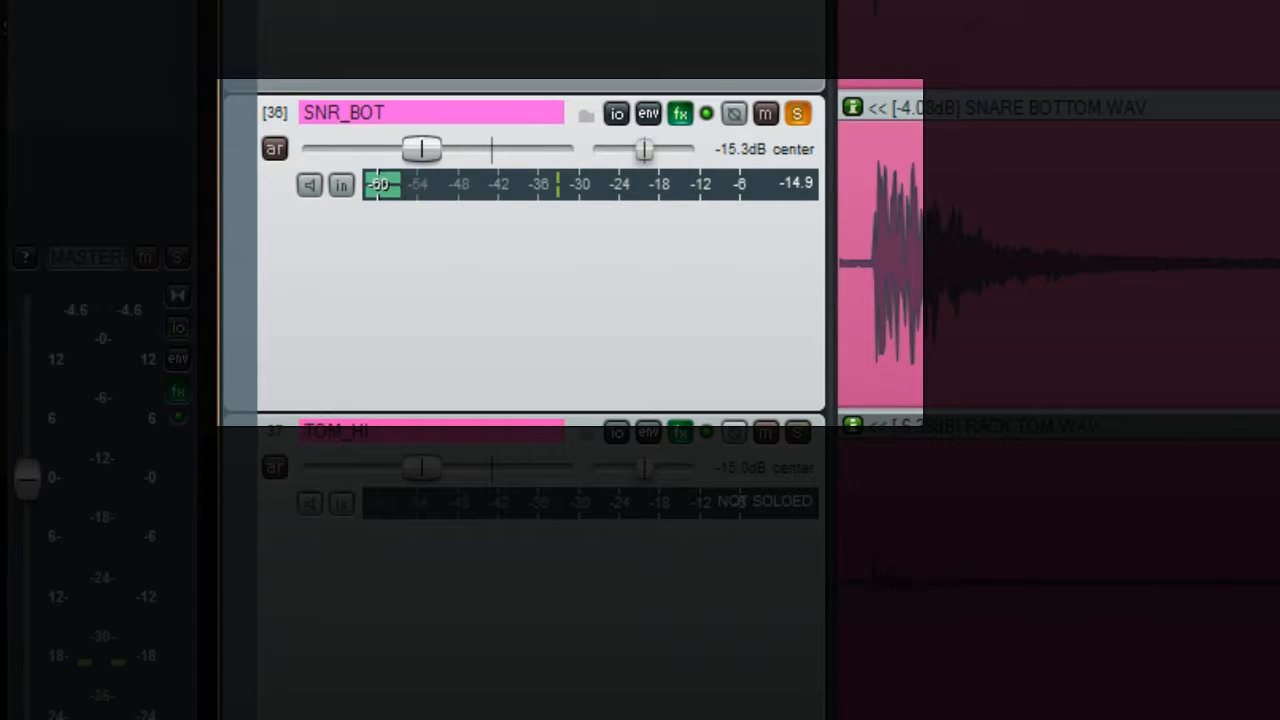
{"action": "left_click", "coordinate": [733, 114]}
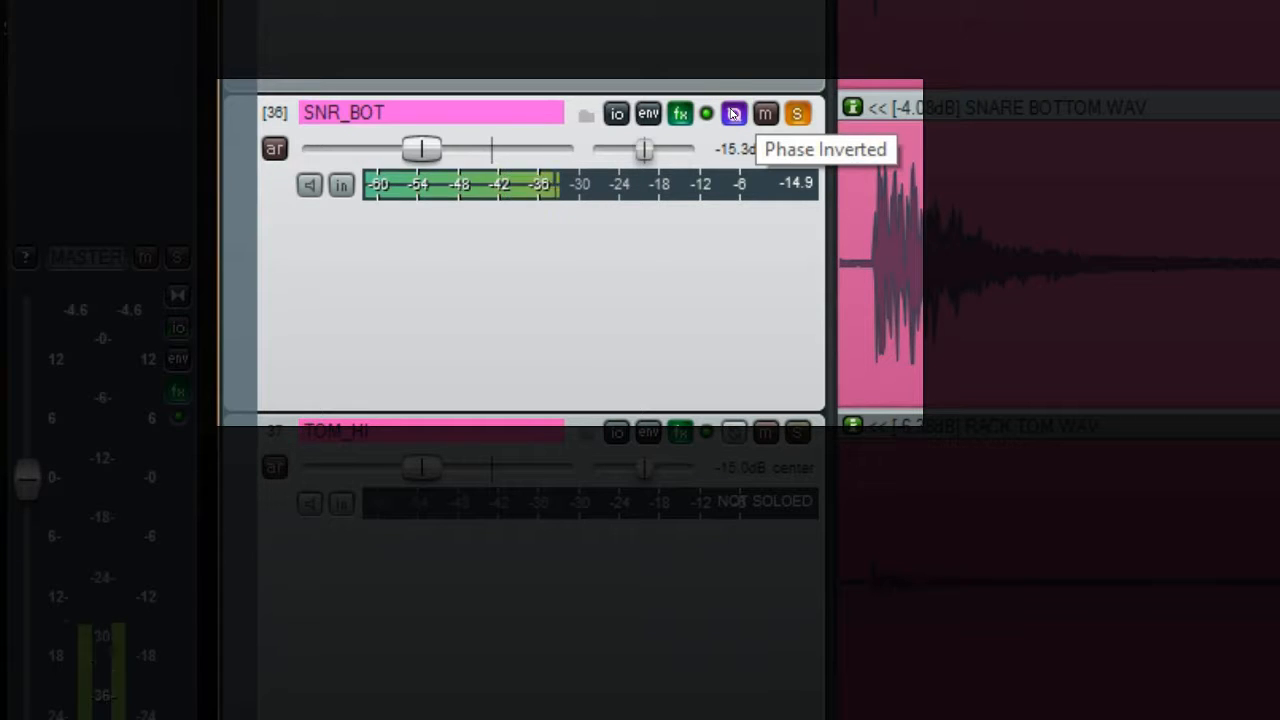
{"action": "left_click", "coordinate": [733, 114]}
{"action": "left_click", "coordinate": [733, 114]}
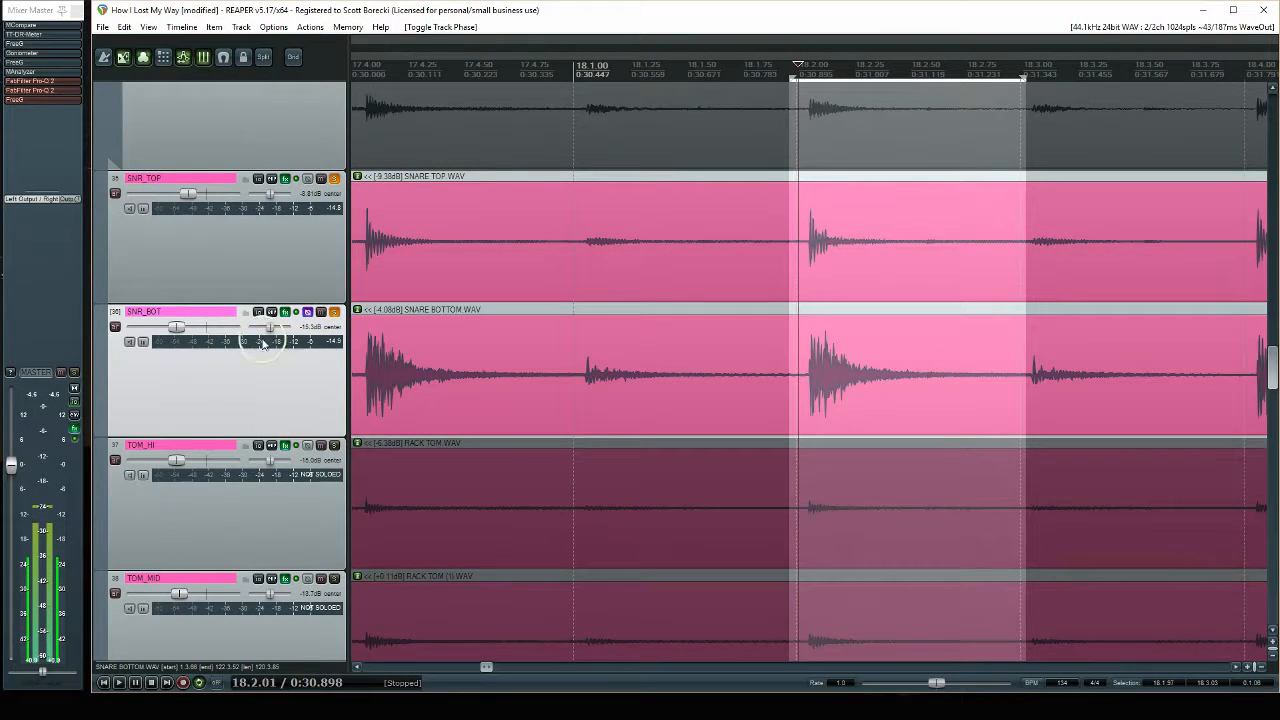
Unsolo SNR_TOP and SNR_BOT and move both tracks together above the OH track
{"action": "scroll", "coordinate": [301, 381], "scroll_direction": "down", "scroll_amount": 1}
{"action": "scroll", "coordinate": [303, 383], "scroll_direction": "up", "scroll_amount": 1}
{"action": "left_click", "coordinate": [245, 268], "text": "ctrl"}
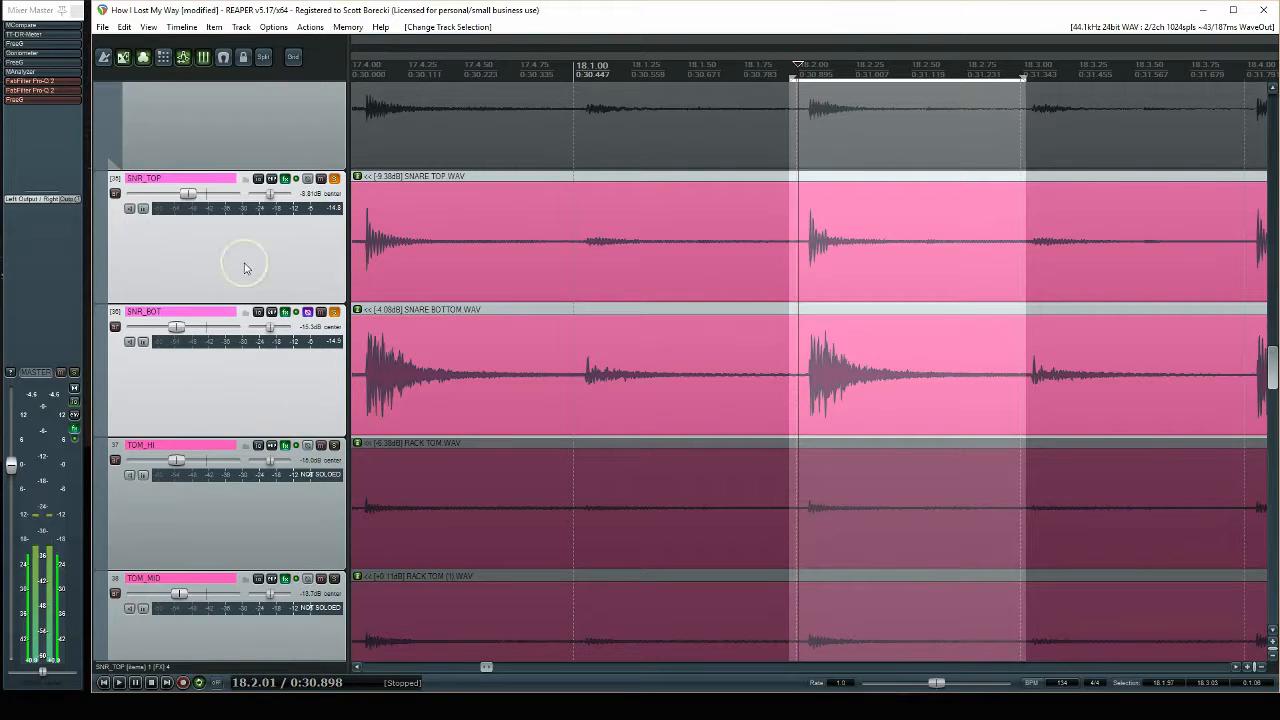
{"action": "left_click", "coordinate": [335, 313]}
{"action": "scroll", "coordinate": [268, 190], "scroll_direction": "up", "scroll_amount": 3}
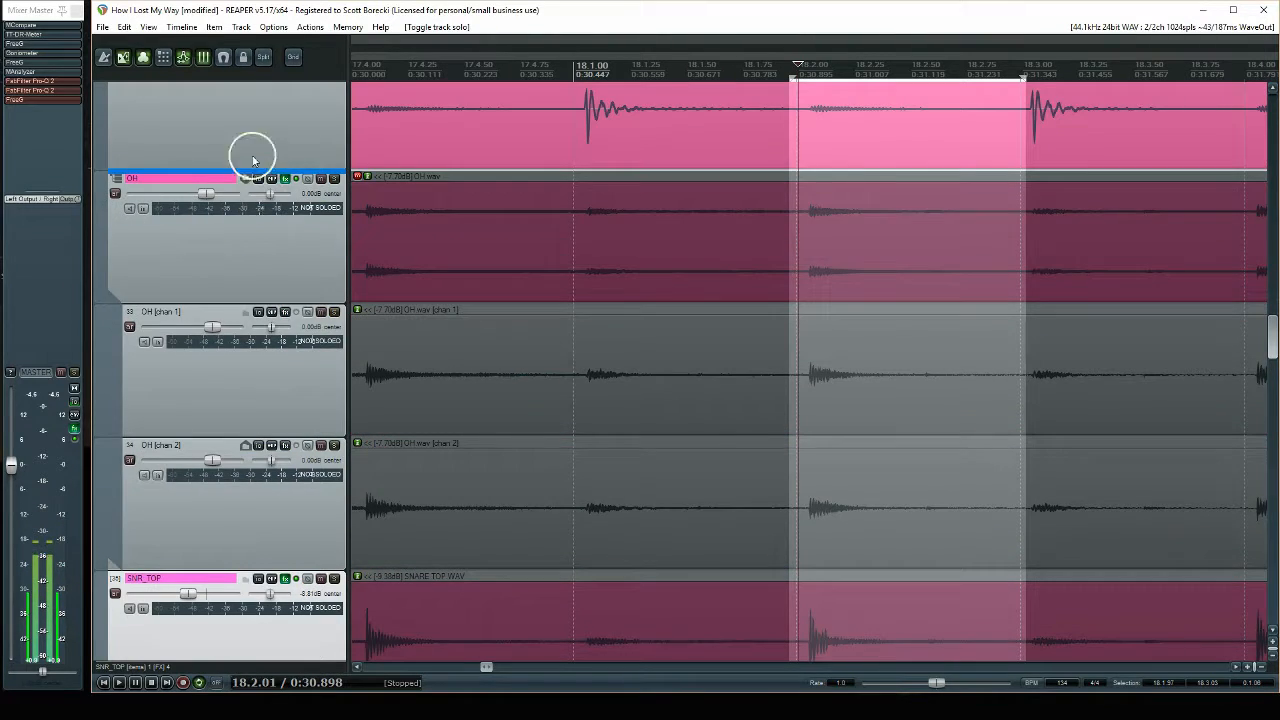
{"action": "left_click_drag", "start_coordinate": [240, 176], "coordinate": [241, 178]}
Solo the OH [chan 2] and TOM_HI tracks
{"action": "scroll", "coordinate": [180, 333], "scroll_direction": "down", "scroll_amount": 4}
{"action": "left_click", "coordinate": [334, 179]}
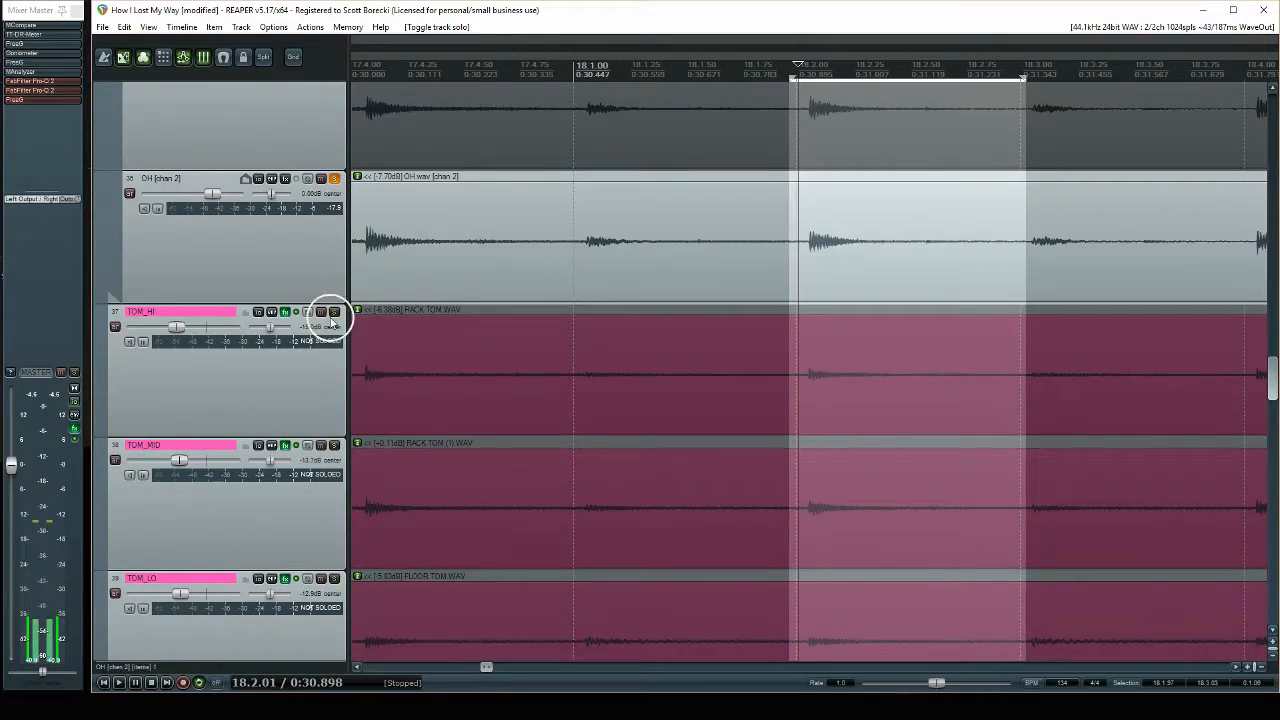
{"action": "left_click", "coordinate": [334, 312]}
Find the loud high-tom hit just before the B1 marker and set the time selection around it from 70.2.44 to 70.3.16
{"action": "scroll", "coordinate": [839, 370], "scroll_direction": "down", "scroll_amount": 7}
{"action": "scroll", "coordinate": [930, 368], "scroll_direction": "down", "scroll_amount": 5}
{"action": "scroll", "coordinate": [1020, 335], "scroll_direction": "down", "scroll_amount": 3}
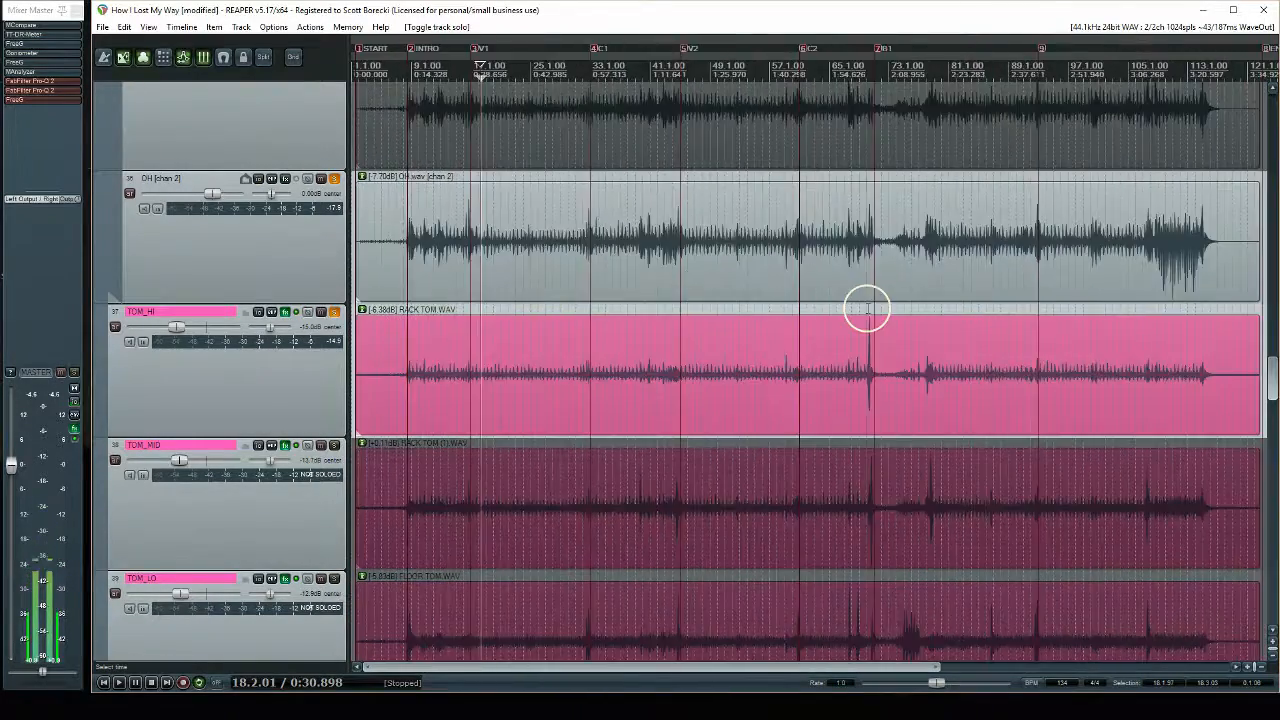
{"action": "left_click", "coordinate": [866, 309]}
{"action": "scroll", "coordinate": [868, 312], "scroll_direction": "up", "scroll_amount": 12}
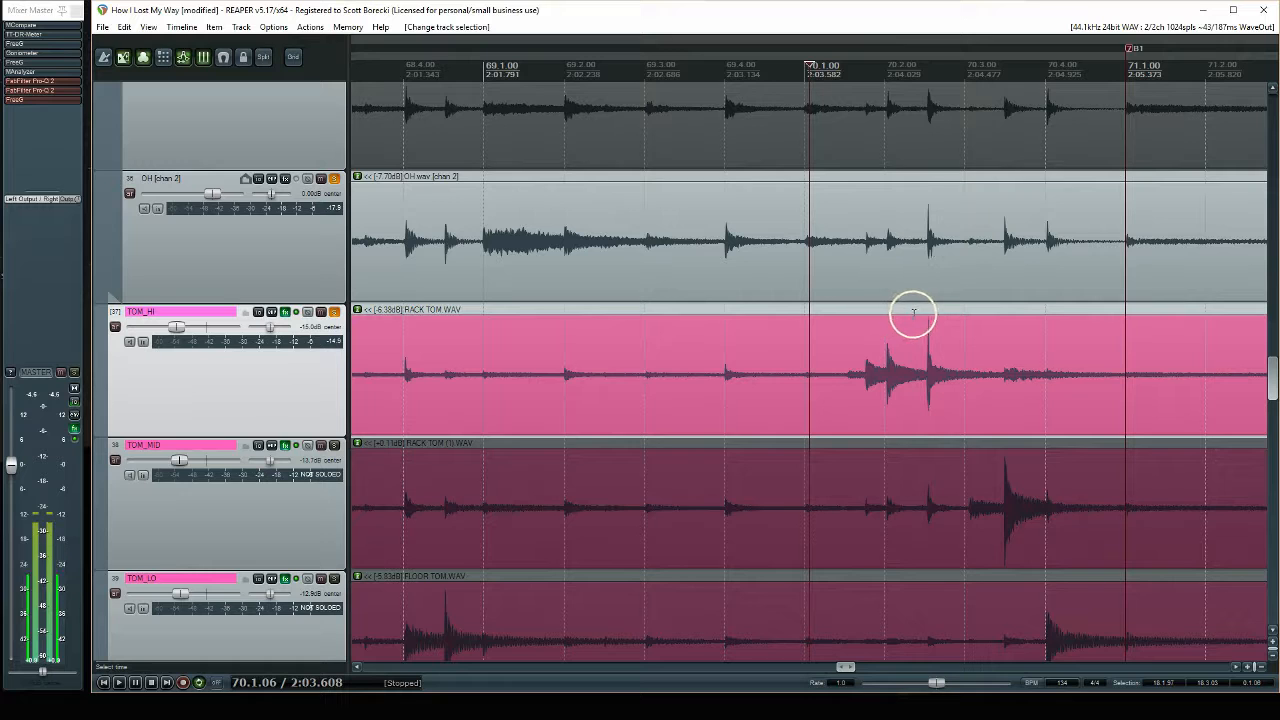
{"action": "left_click_drag", "start_coordinate": [925, 310], "coordinate": [931, 318]}
{"action": "left_click", "coordinate": [927, 307]}
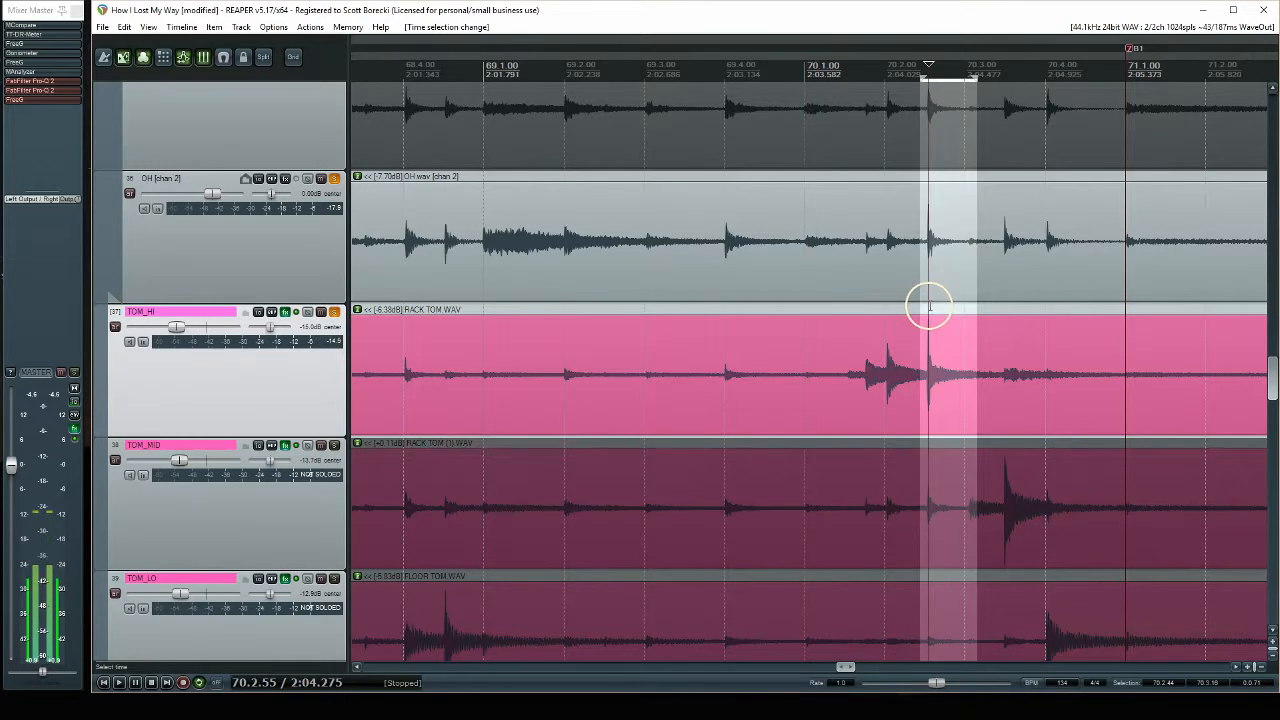
Shift the RACK TOM item later so its hit near 70.2.54 lines up with the same hit on OH [chan 2]
{"action": "scroll", "coordinate": [914, 306], "scroll_direction": "up", "scroll_amount": 10}
{"action": "left_click_drag", "start_coordinate": [757, 341], "coordinate": [891, 361]}
{"action": "left_click", "coordinate": [733, 306]}
{"action": "left_click_drag", "start_coordinate": [749, 335], "coordinate": [757, 337]}
{"action": "left_click", "coordinate": [810, 312]}
{"action": "scroll", "coordinate": [837, 326], "scroll_direction": "down", "scroll_amount": 4}
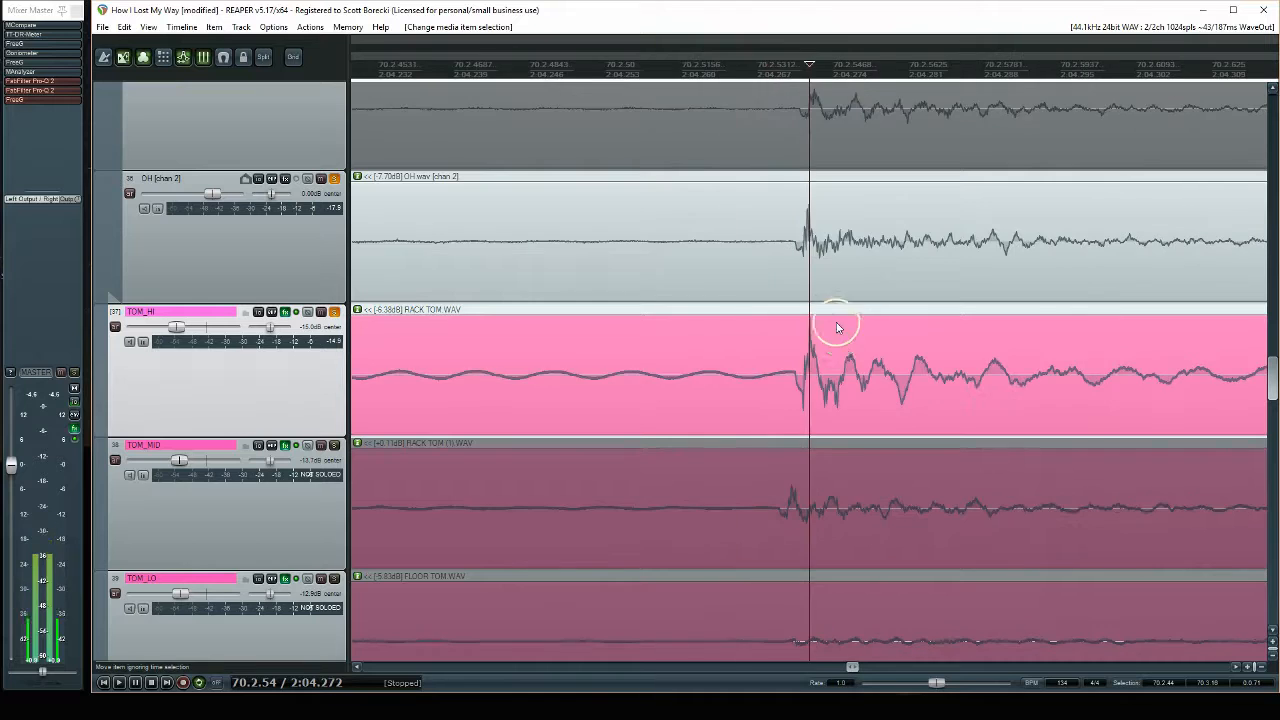
{"action": "scroll", "coordinate": [837, 326], "scroll_direction": "down", "scroll_amount": 5}
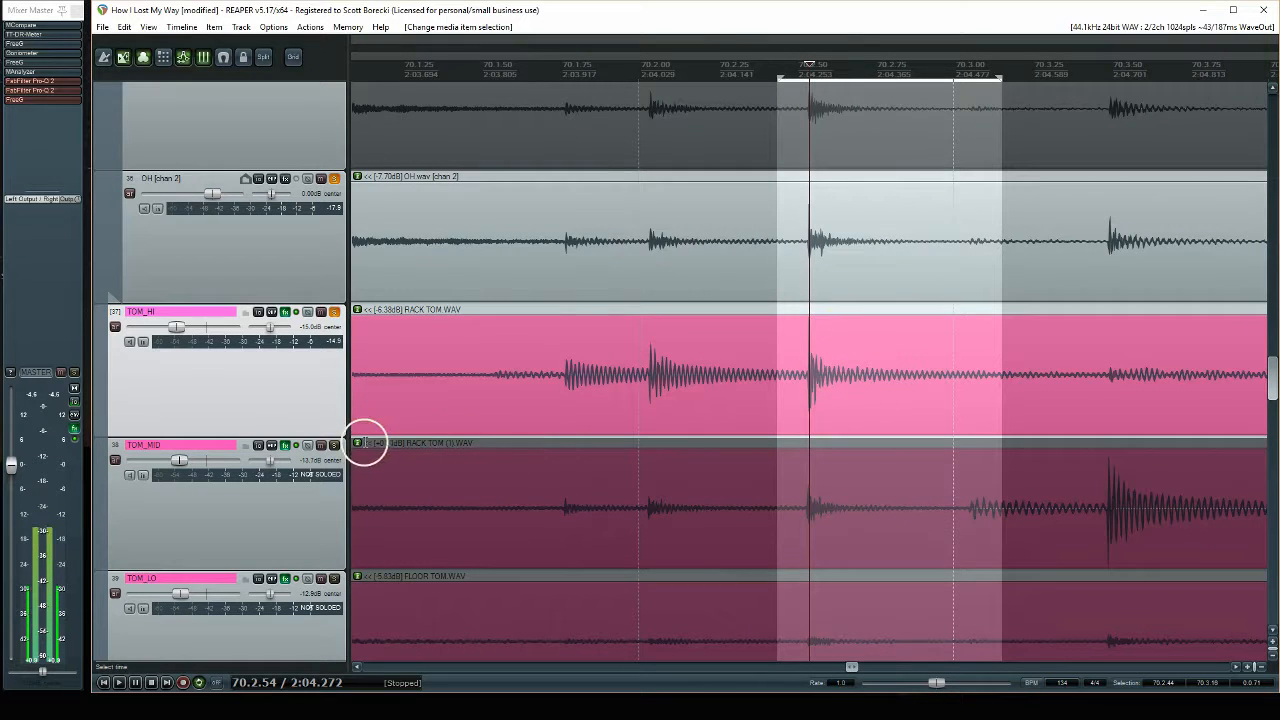
Solo TOM_MID instead of TOM_HI and move the TOM_MID track directly below OH [chan 2]
{"action": "left_click", "coordinate": [334, 446]}
{"action": "left_click", "coordinate": [334, 312]}
{"action": "left_click_drag", "start_coordinate": [286, 443], "coordinate": [283, 310]}
Select the time from 70.3.41 to 70.4.00 and shift the RACK TOM (1) item so its hit lines up with OH [chan 2]
{"action": "scroll", "coordinate": [1050, 340], "scroll_direction": "down", "scroll_amount": 1}
{"action": "left_click_drag", "start_coordinate": [1004, 309], "coordinate": [1137, 315]}
{"action": "left_click", "coordinate": [1024, 307]}
{"action": "scroll", "coordinate": [1020, 306], "scroll_direction": "up", "scroll_amount": 10}
{"action": "left_click_drag", "start_coordinate": [740, 305], "coordinate": [763, 350]}
{"action": "left_click", "coordinate": [692, 309]}
{"action": "left_click", "coordinate": [732, 309]}
{"action": "scroll", "coordinate": [735, 310], "scroll_direction": "down", "scroll_amount": 3}
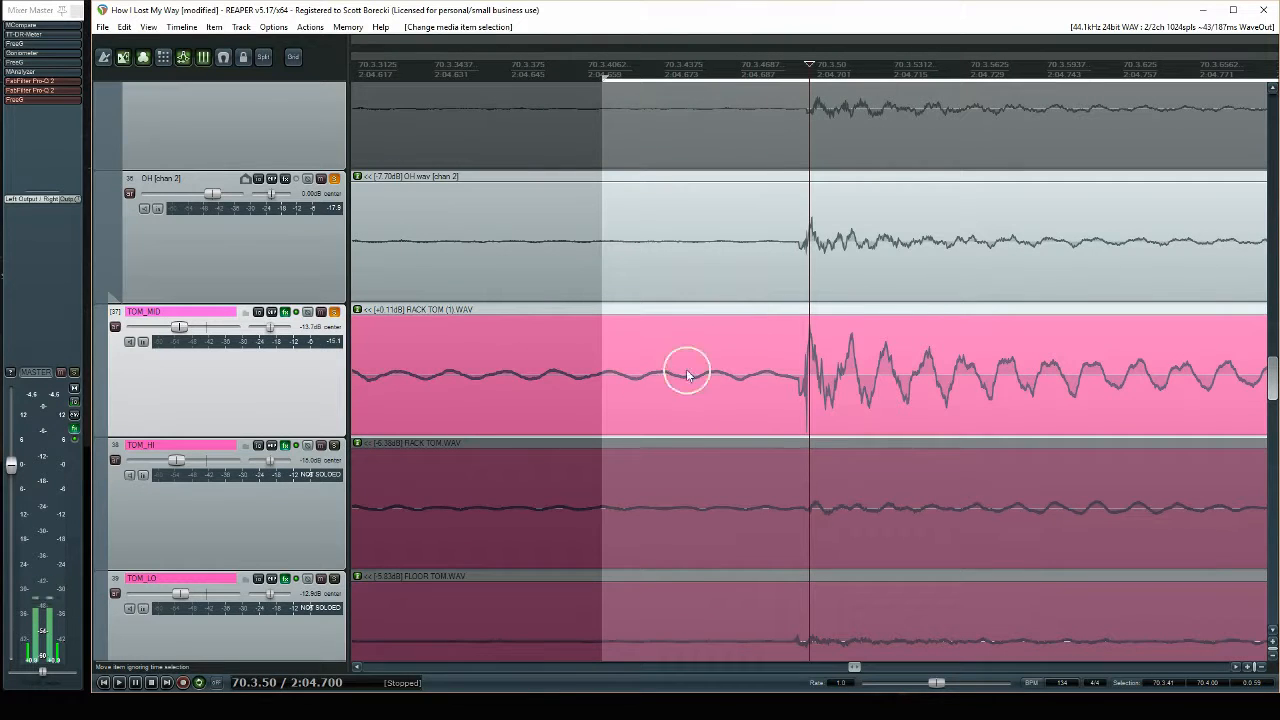
Move the TOM_LO track directly below OH [chan 2] and unsolo TOM_MID
{"action": "left_click", "coordinate": [337, 601]}
{"action": "left_click_drag", "start_coordinate": [337, 601], "coordinate": [323, 363]}
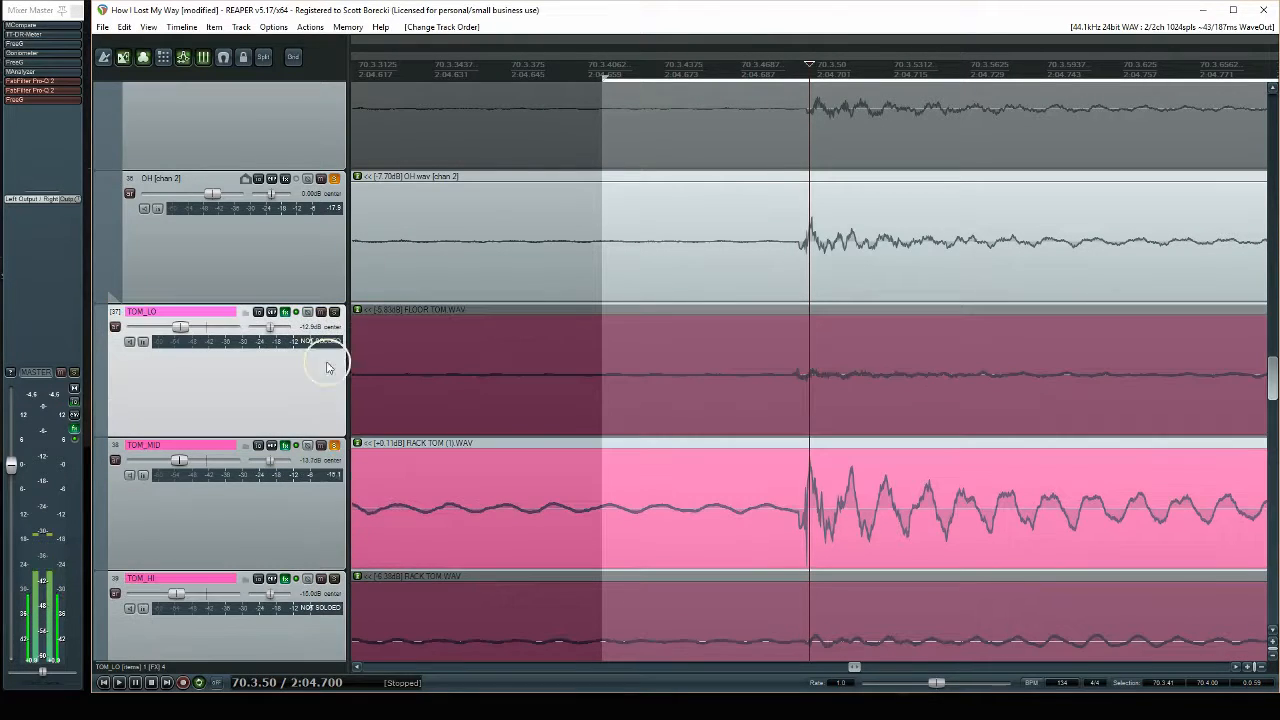
{"action": "left_click", "coordinate": [334, 445]}
Select the time from 70.3.95 to 70.4.75 and shift the FLOOR TOM item so its onset matches OH [chan 2] at 70.4.02
{"action": "scroll", "coordinate": [921, 313], "scroll_direction": "down", "scroll_amount": 5}
{"action": "left_click_drag", "start_coordinate": [907, 312], "coordinate": [1088, 310]}
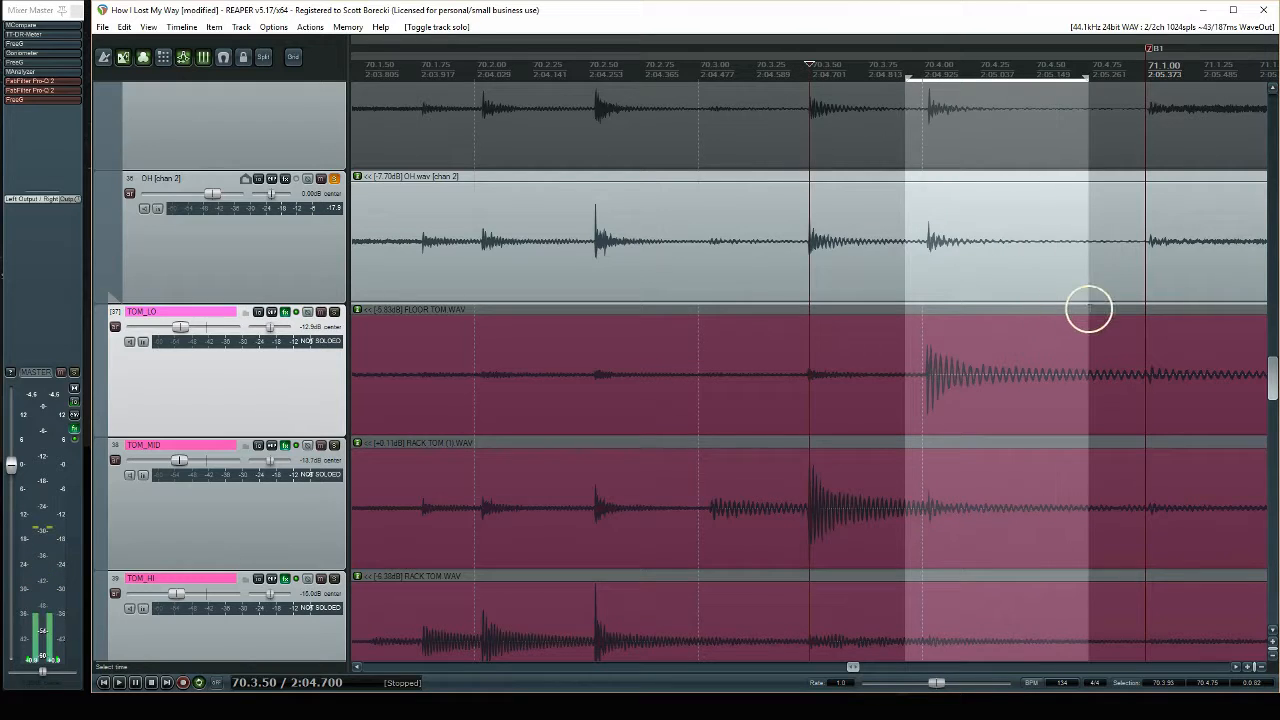
{"action": "left_click", "coordinate": [928, 307]}
{"action": "scroll", "coordinate": [927, 307], "scroll_direction": "up", "scroll_amount": 10}
{"action": "left_click", "coordinate": [845, 309]}
{"action": "left_click", "coordinate": [786, 307]}
{"action": "left_click_drag", "start_coordinate": [786, 307], "coordinate": [834, 374]}
{"action": "scroll", "coordinate": [871, 294], "scroll_direction": "up", "scroll_amount": 4}
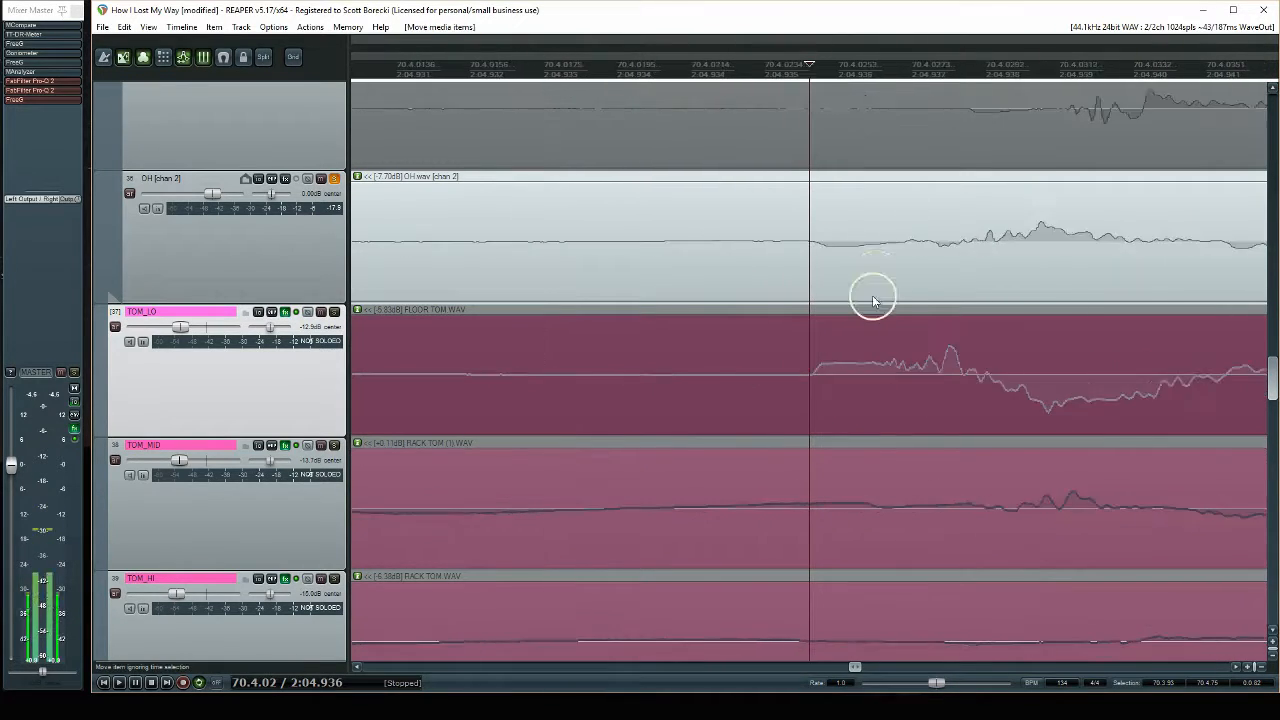
Solo TOM_LO and play the floor-tom hit while comparing normal and inverted phase, leaving TOM_LO's phase inverted
{"action": "scroll", "coordinate": [906, 340], "scroll_direction": "down", "scroll_amount": 6}
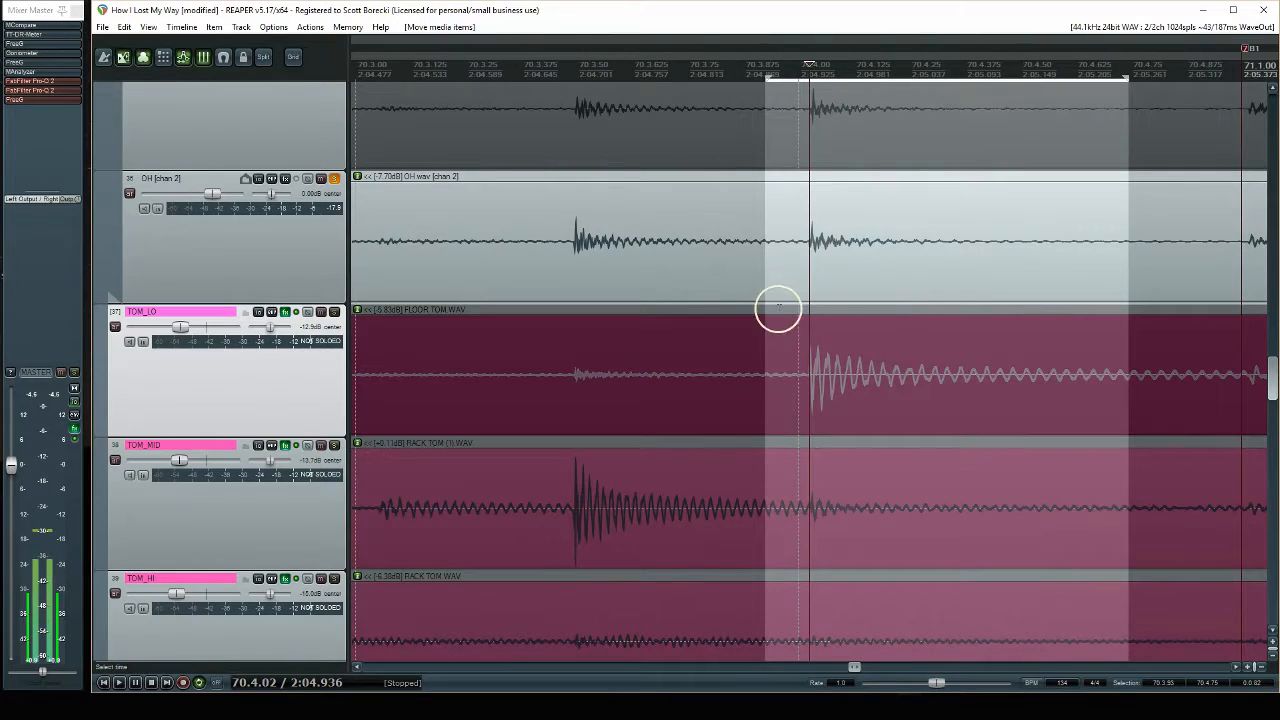
{"action": "left_click", "coordinate": [777, 306]}
{"action": "left_click", "coordinate": [335, 311]}
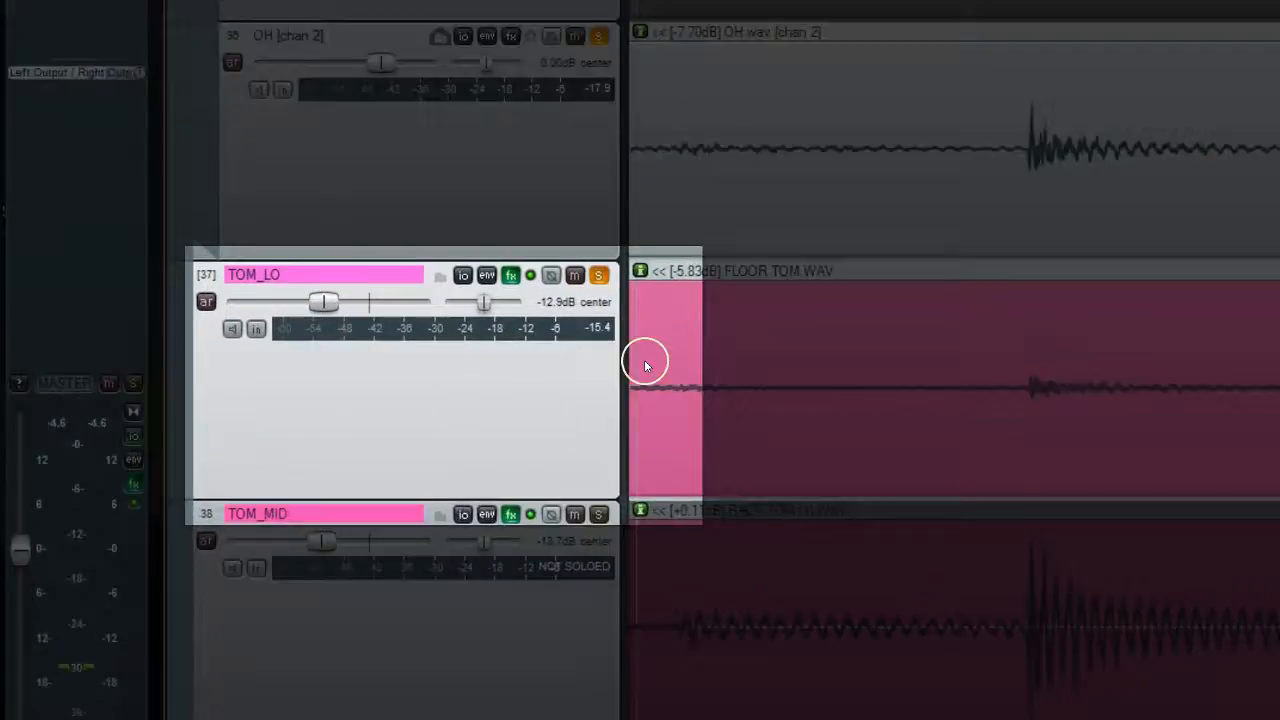
{"action": "left_click", "coordinate": [691, 252]}
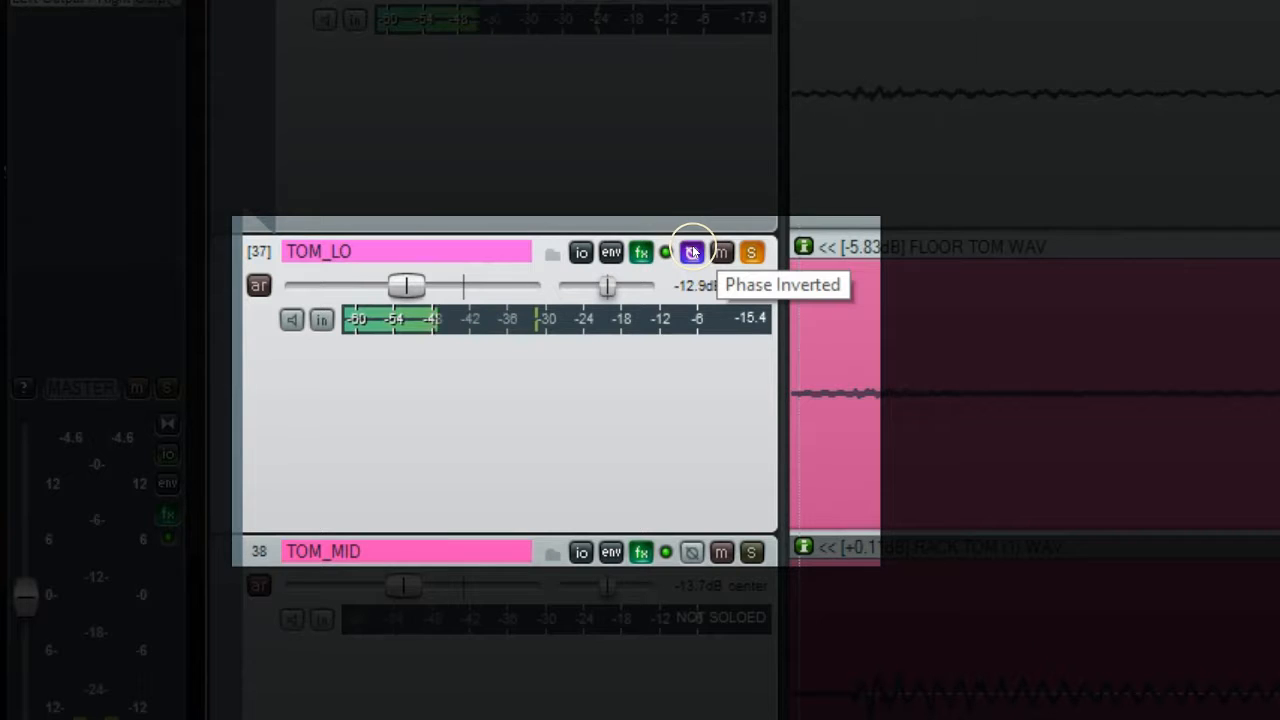
{"action": "left_click", "coordinate": [692, 252]}
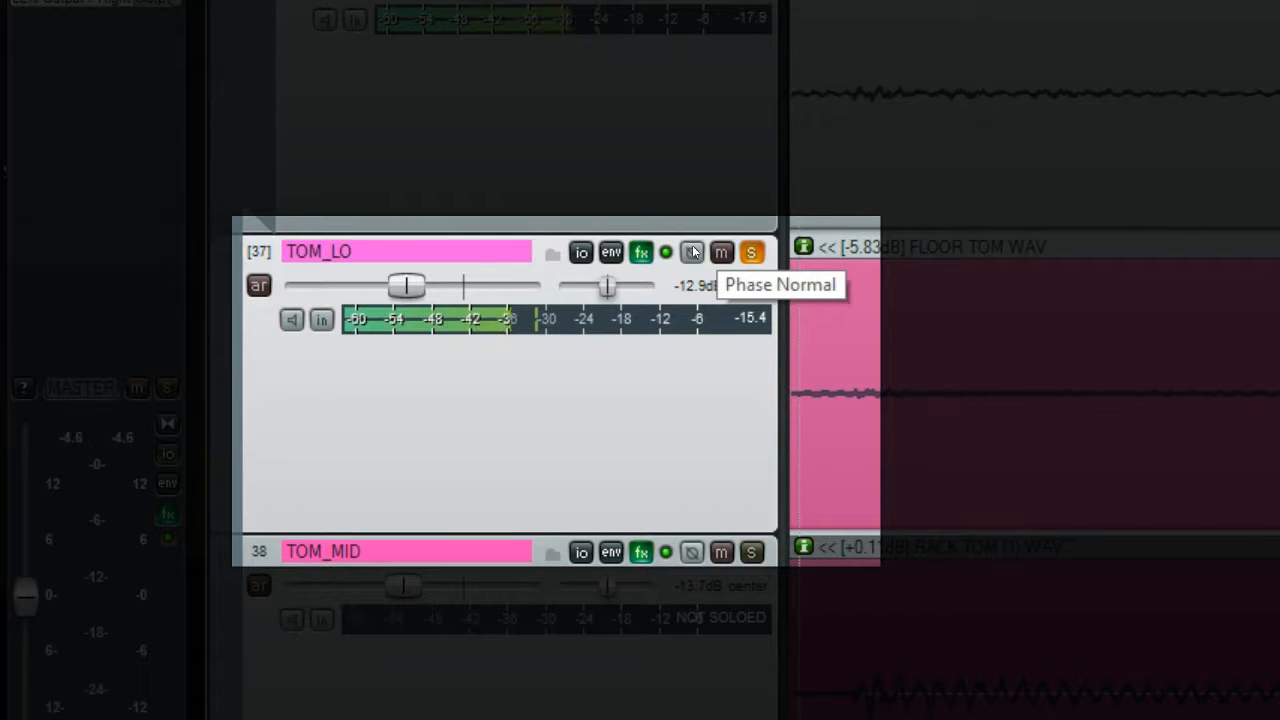
{"action": "left_click", "coordinate": [692, 252]}
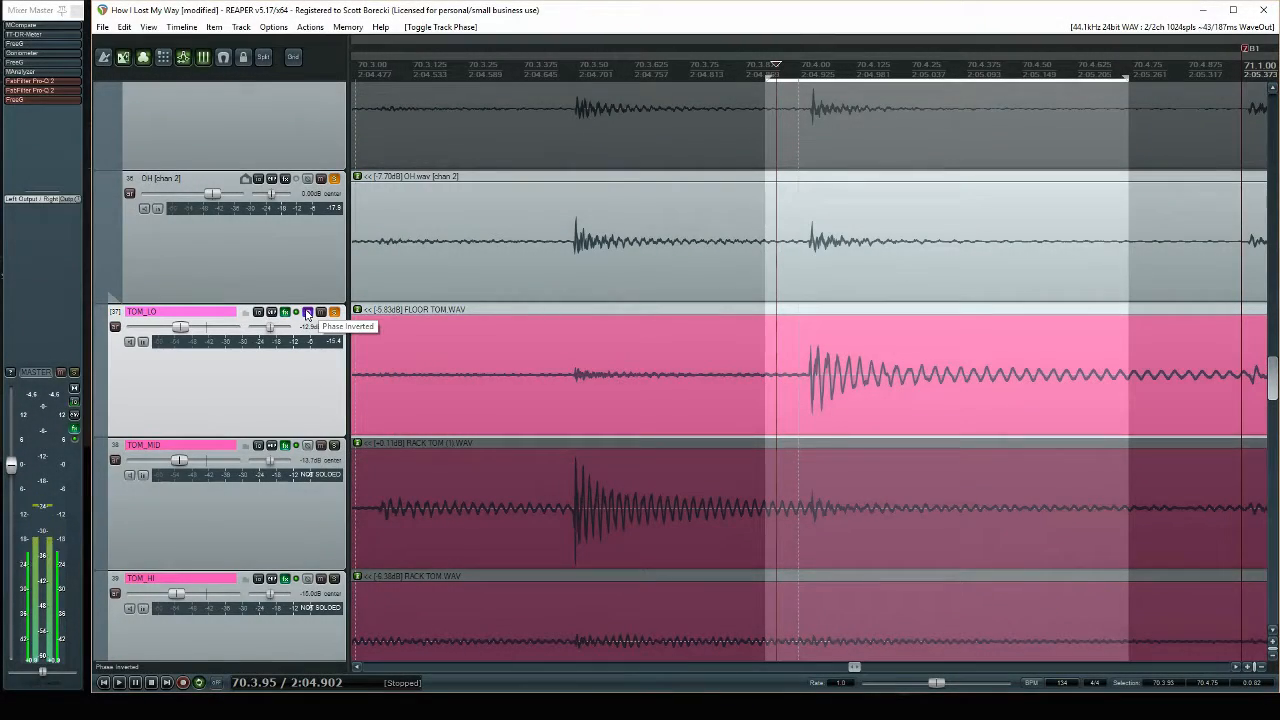
Restore the tom order to TOM_HI, TOM_MID, TOM_LO and move the HI HAT track directly below OH [chan 2]
{"action": "left_click", "coordinate": [119, 384]}
{"action": "scroll", "coordinate": [101, 388], "scroll_direction": "down", "scroll_amount": 5}
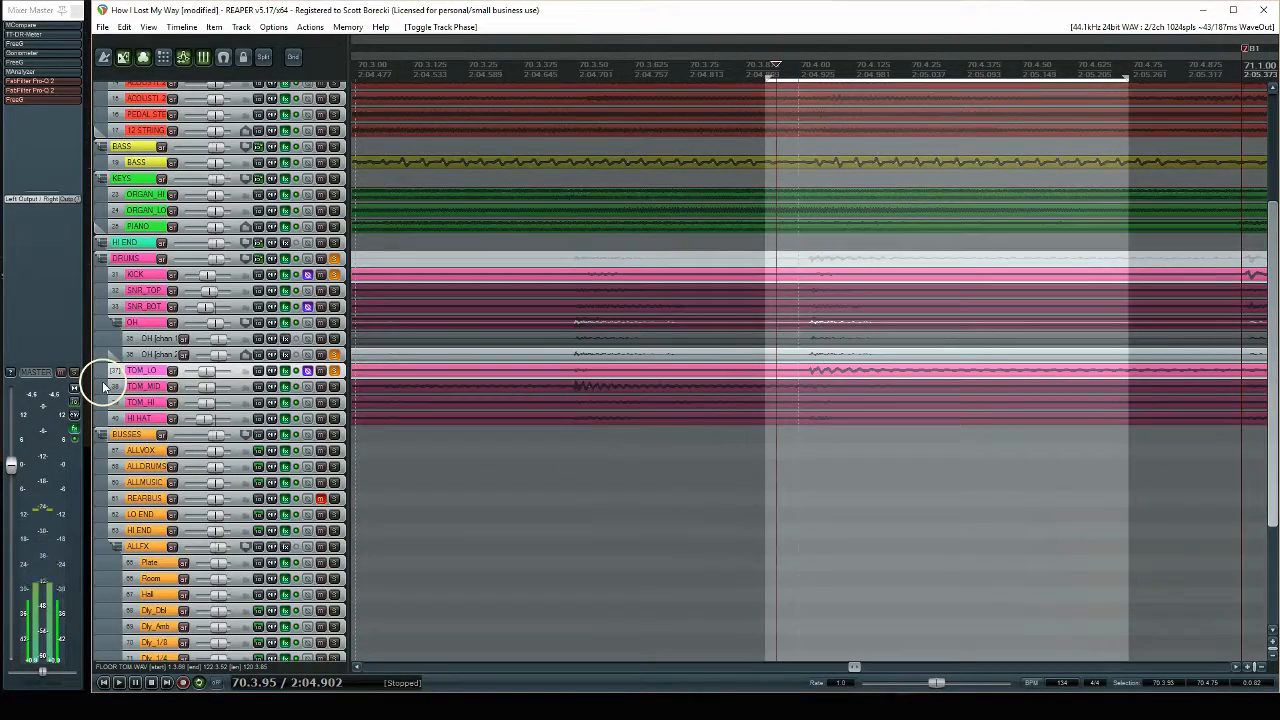
{"action": "left_click_drag", "start_coordinate": [141, 420], "coordinate": [141, 371]}
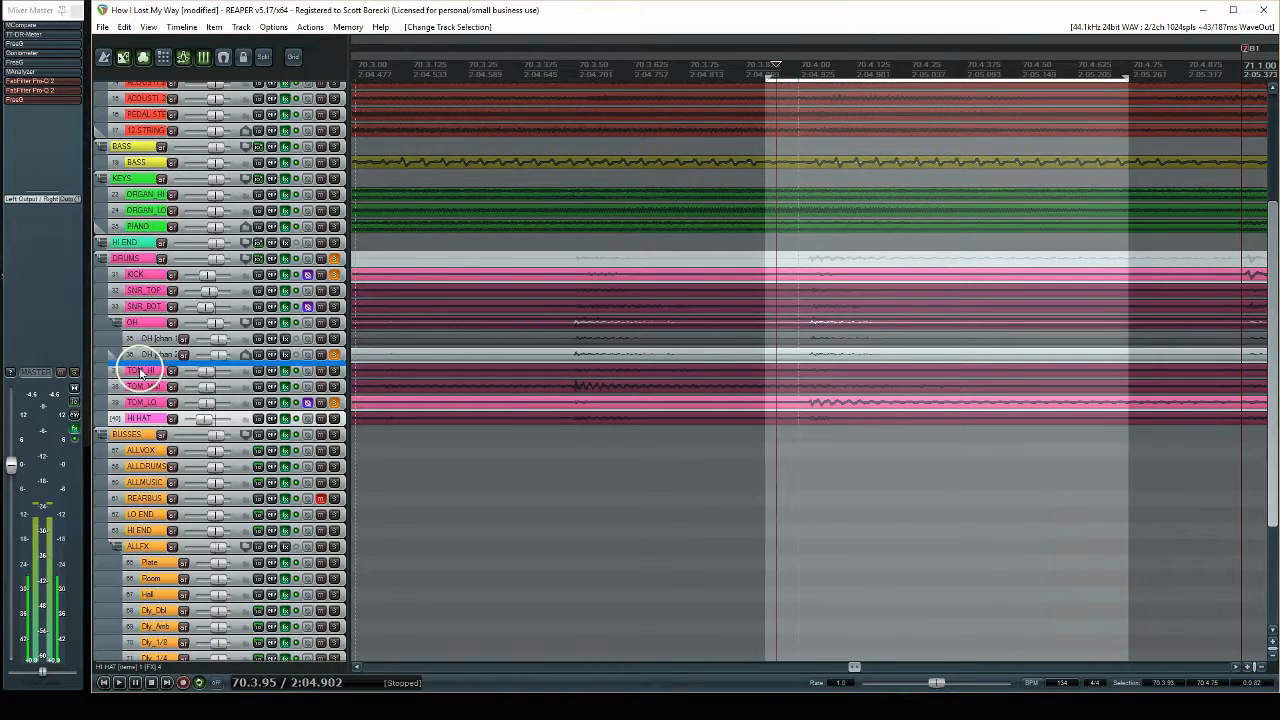
Solo the HI HAT track and locate a clear hi-hat hit in verse 1 to compare against OH [chan 2]
{"action": "scroll", "coordinate": [440, 365], "scroll_direction": "down", "scroll_amount": 5}
{"action": "scroll", "coordinate": [126, 371], "scroll_direction": "up", "scroll_amount": 5}
{"action": "scroll", "coordinate": [520, 352], "scroll_direction": "down", "scroll_amount": 6}
{"action": "key", "text": "F6"}
{"action": "scroll", "coordinate": [560, 298], "scroll_direction": "down", "scroll_amount": 3}
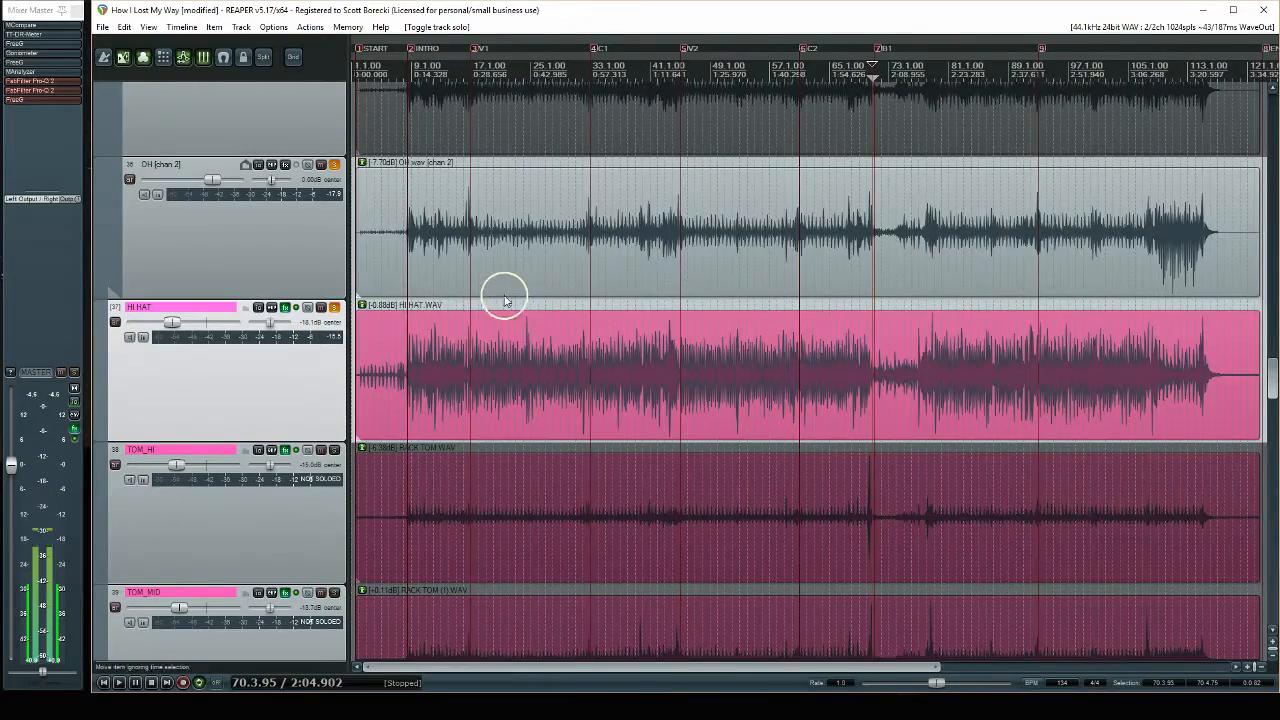
{"action": "scroll", "coordinate": [505, 300], "scroll_direction": "up", "scroll_amount": 5}
{"action": "scroll", "coordinate": [766, 300], "scroll_direction": "up", "scroll_amount": 6}
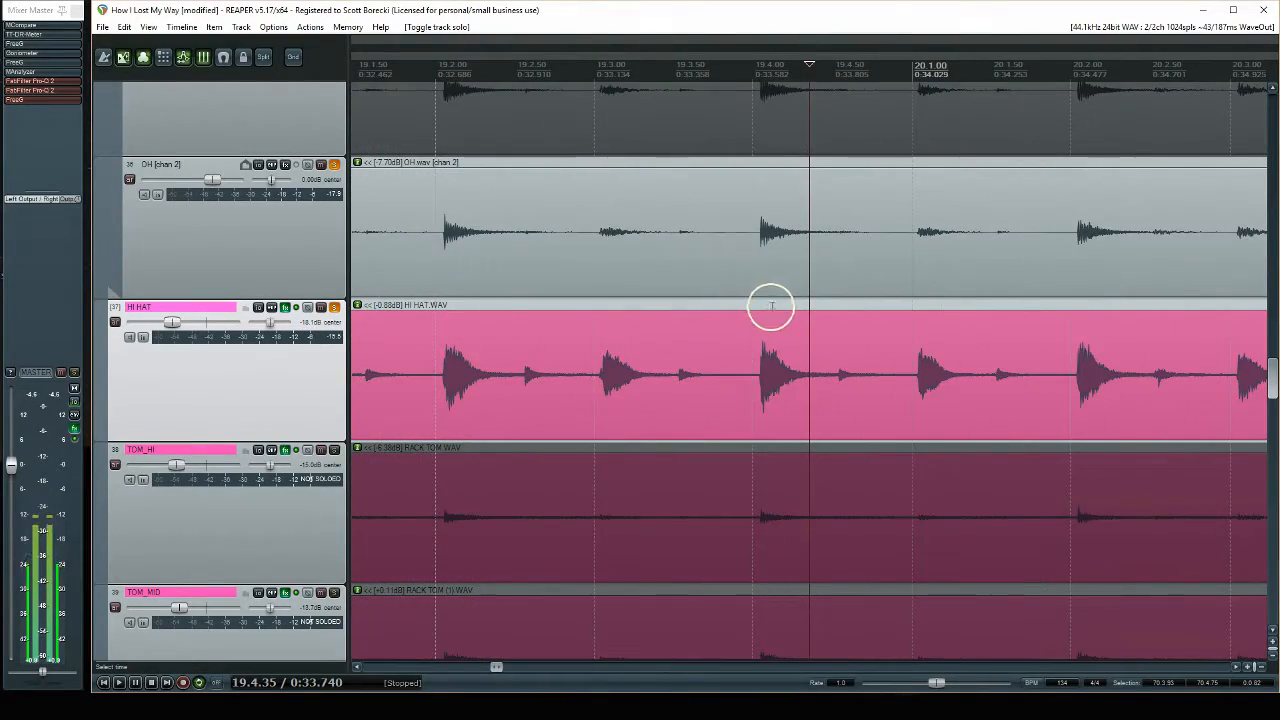
{"action": "scroll", "coordinate": [851, 309], "scroll_direction": "down", "scroll_amount": 5}
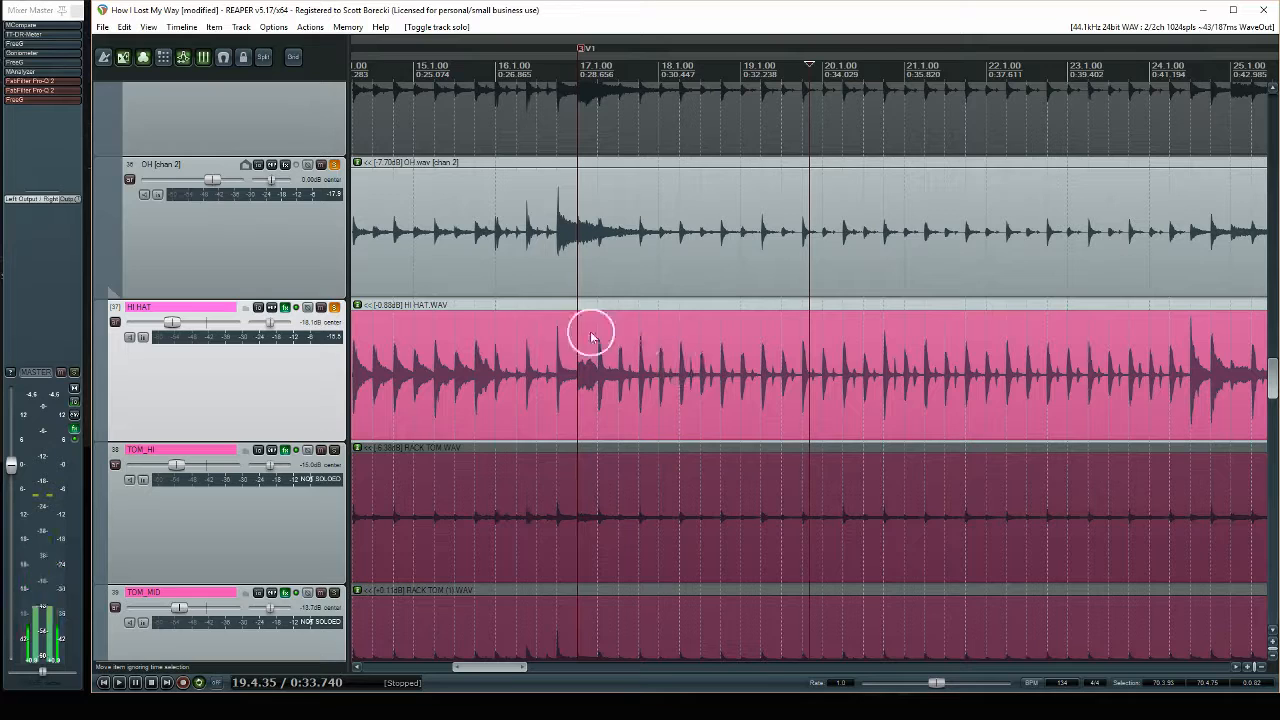
{"action": "scroll", "coordinate": [908, 274], "scroll_direction": "up", "scroll_amount": 6}
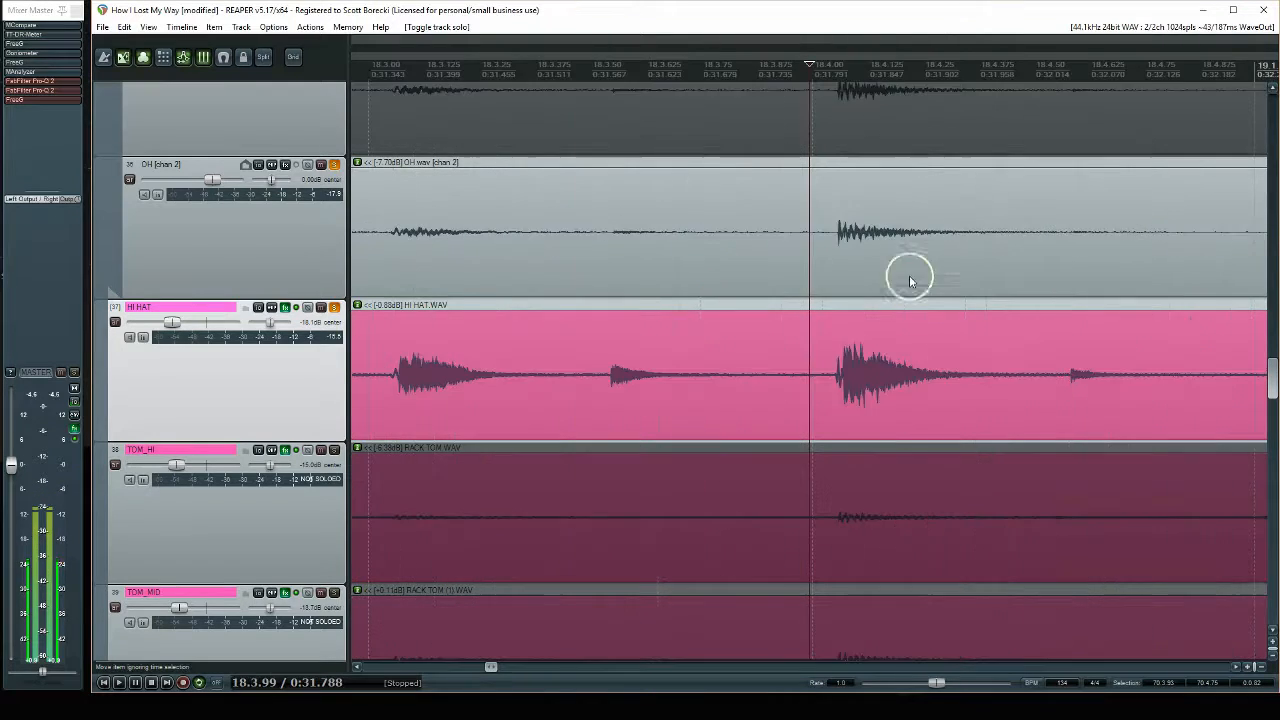
{"action": "scroll", "coordinate": [950, 300], "scroll_direction": "down", "scroll_amount": 3}
{"action": "scroll", "coordinate": [950, 300], "scroll_direction": "down", "scroll_amount": 5}
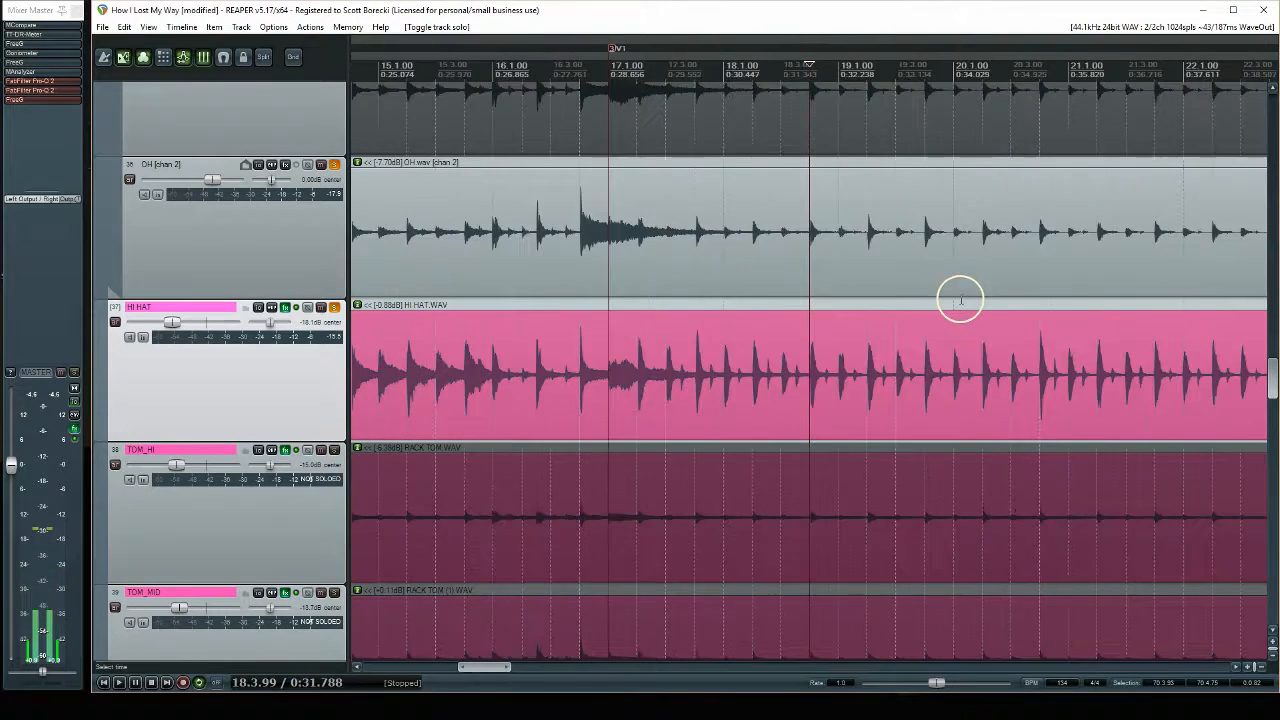
Place the edit cursor at the OH [chan 2] onset at 20.4.03 and shift the HI HAT item so its onset matches
{"action": "left_click", "coordinate": [970, 304]}
{"action": "scroll", "coordinate": [811, 310], "scroll_direction": "up", "scroll_amount": 8}
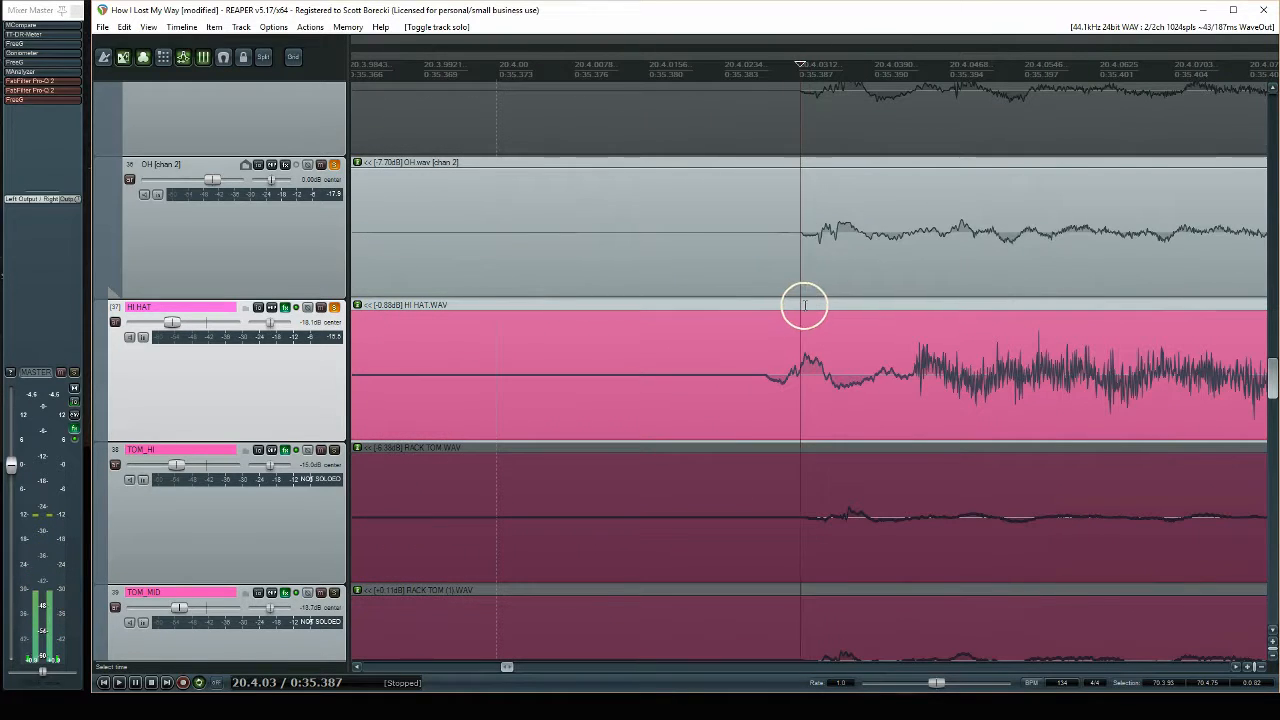
{"action": "left_click_drag", "start_coordinate": [826, 331], "coordinate": [916, 376]}
{"action": "left_click", "coordinate": [869, 357]}
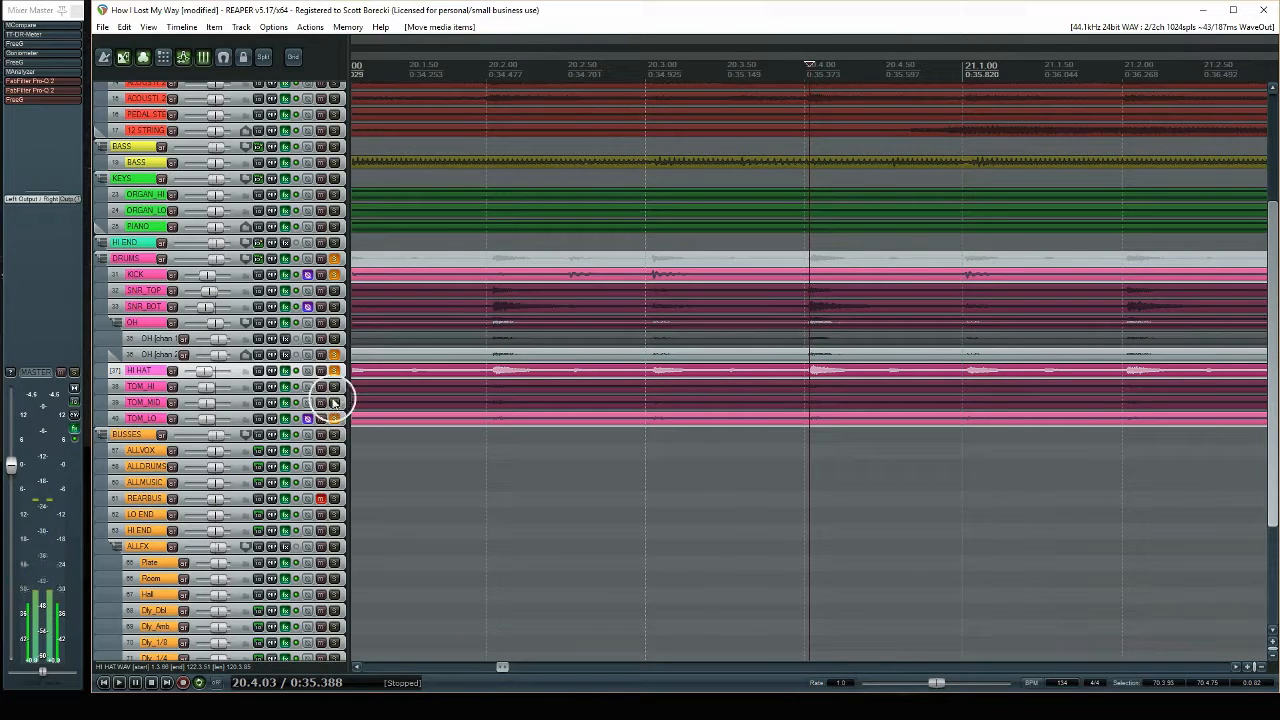
Unsolo HI HAT, OH [chan 2], TOM_LO and KICK, leaving only the DRUMS folder soloed
{"action": "left_click", "coordinate": [333, 370]}
{"action": "left_click", "coordinate": [333, 354]}
{"action": "left_click", "coordinate": [333, 418]}
{"action": "left_click", "coordinate": [334, 274]}
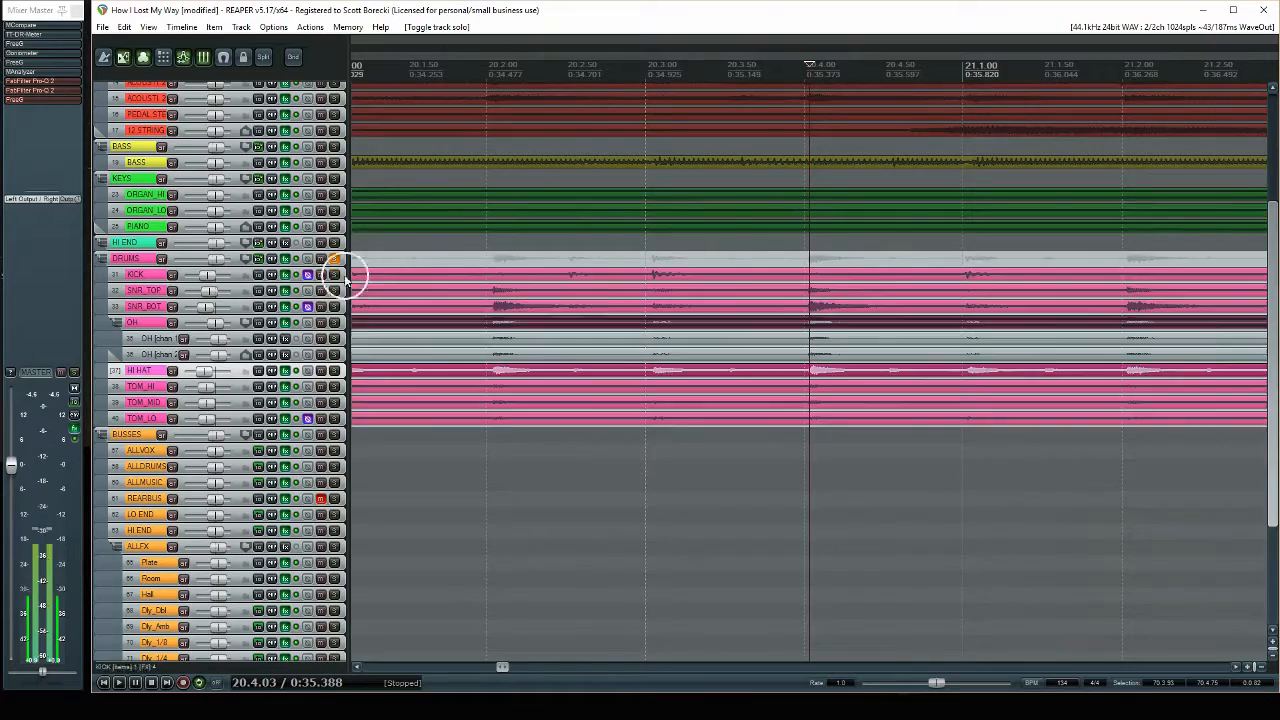
Select a passage of the song as the time selection and play the soloed drum mix
{"action": "scroll", "coordinate": [705, 291], "scroll_direction": "down", "scroll_amount": 10}
{"action": "scroll", "coordinate": [572, 261], "scroll_direction": "up", "scroll_amount": 3}
{"action": "left_click_drag", "start_coordinate": [546, 260], "coordinate": [647, 267]}
{"action": "left_click", "coordinate": [563, 257]}
{"action": "key", "text": "space"}
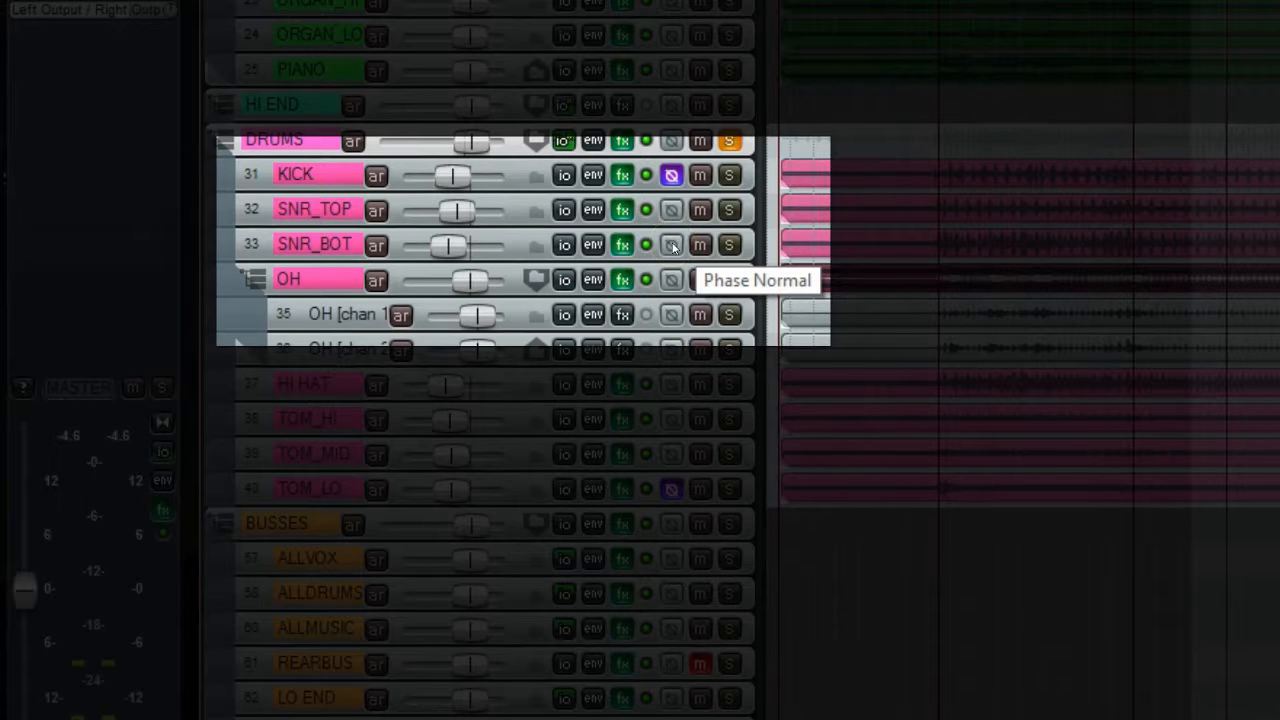
Compare normal and inverted phase on SNR_BOT within the full drum mix, leaving its phase inverted
{"action": "left_click", "coordinate": [671, 245]}
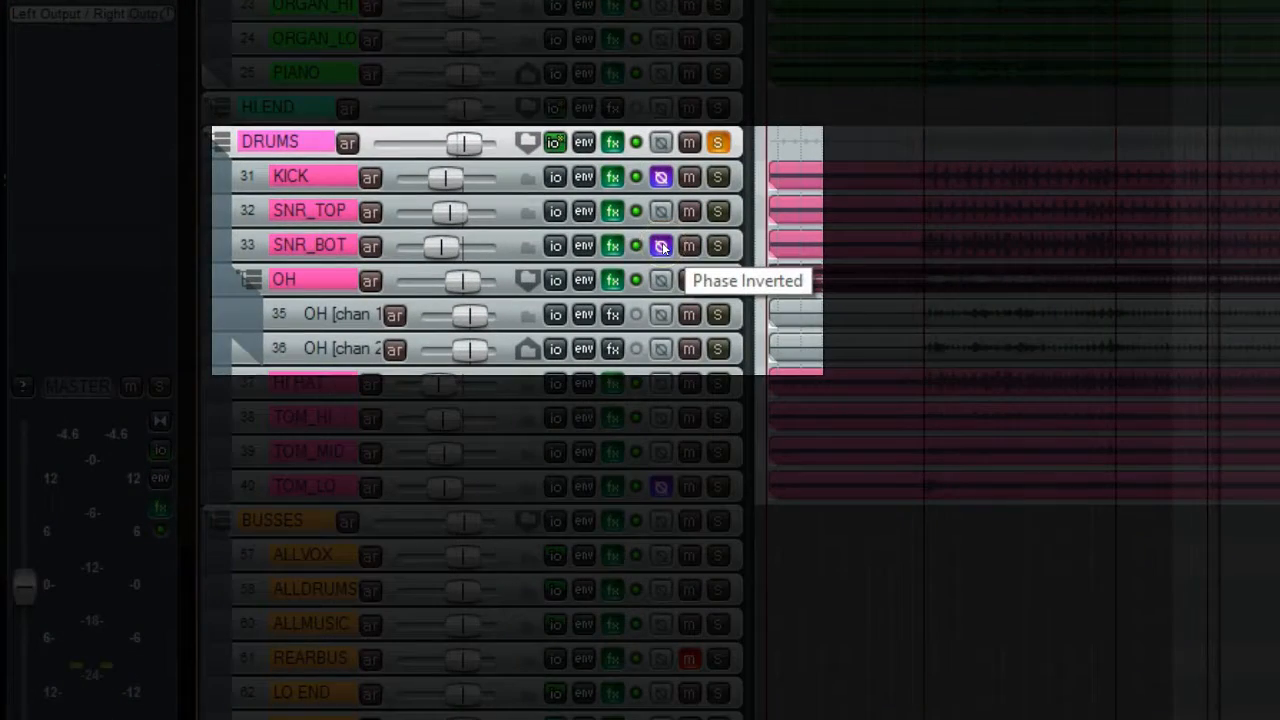
{"action": "left_click", "coordinate": [661, 246]}
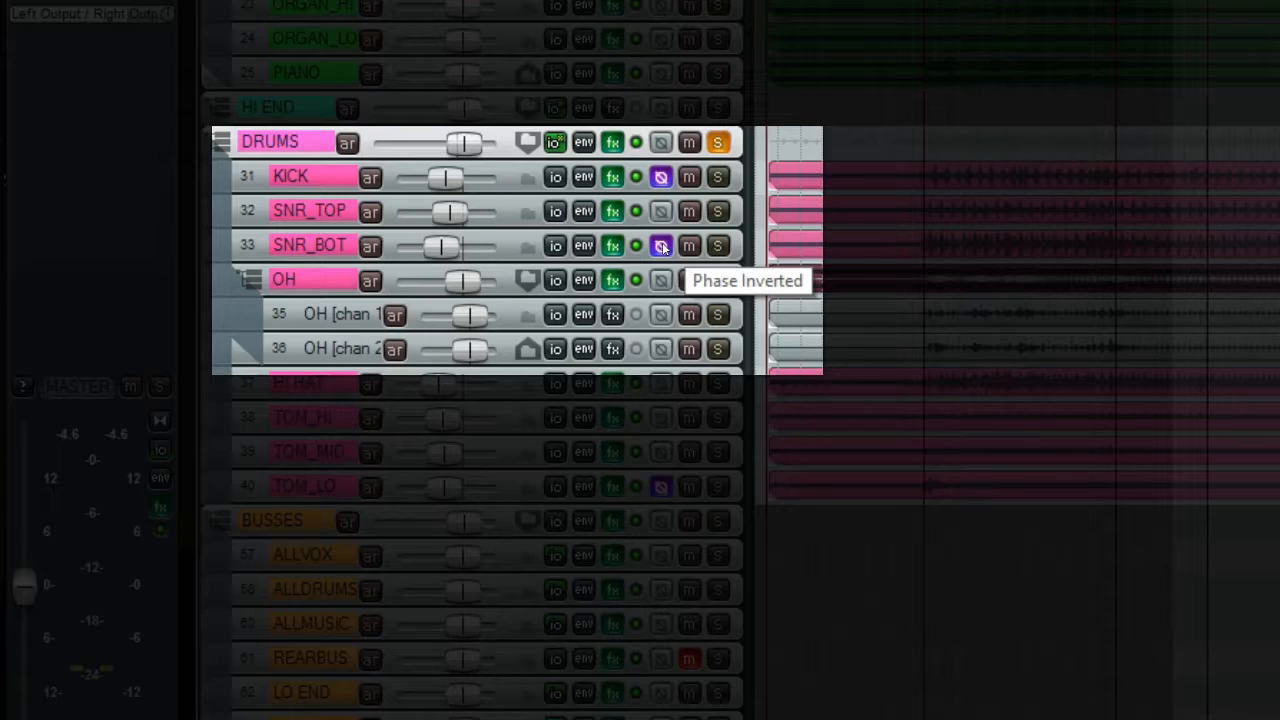
{"action": "left_click", "coordinate": [661, 246]}
{"action": "left_click", "coordinate": [661, 246]}
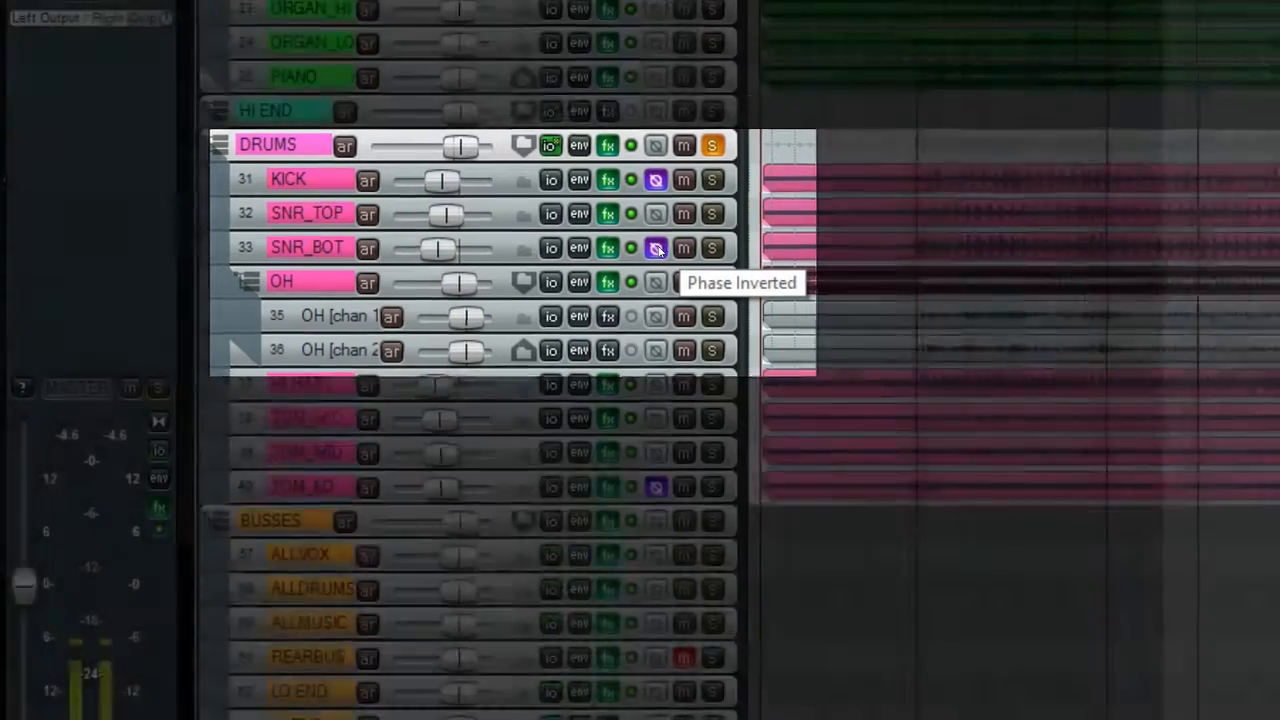